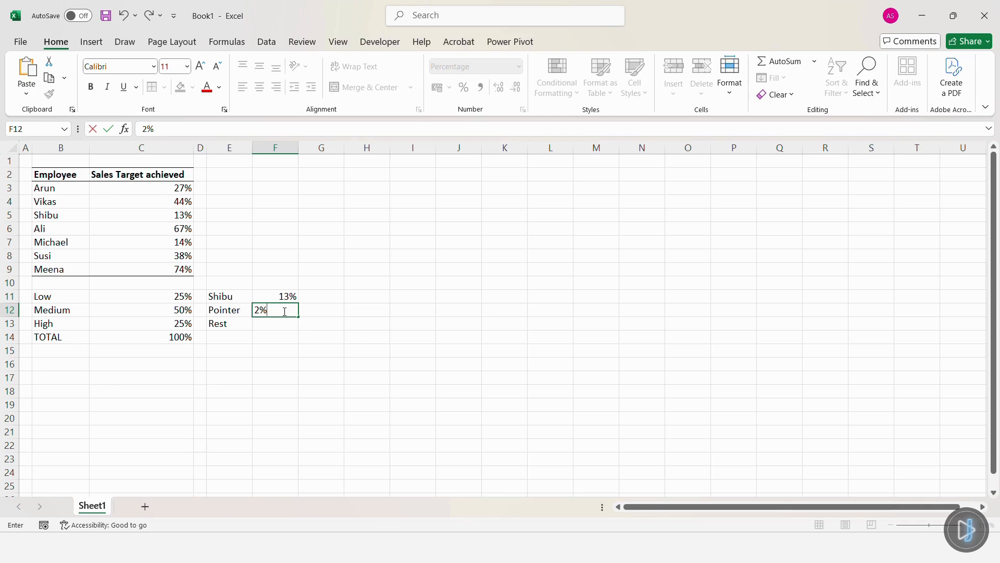
- Calculate the Rest value in F13 with the formula =2*C14-(F11+F12)
text(=)
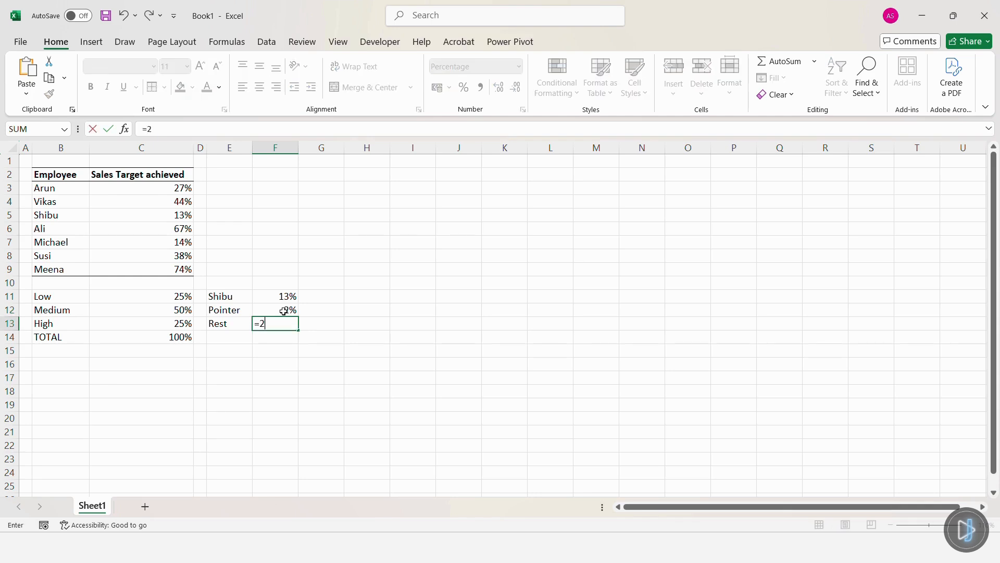
text(2*)
click(185, 337)
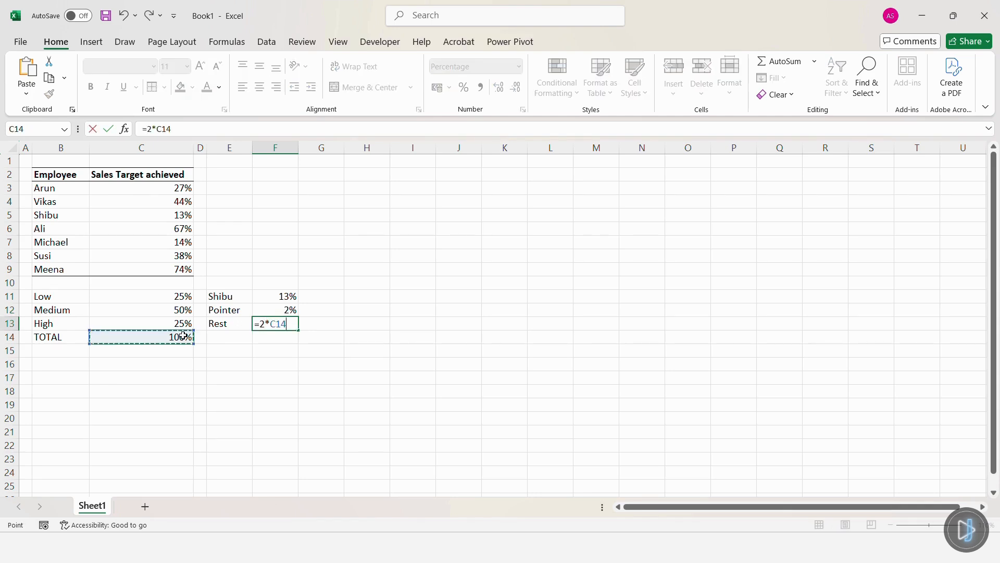
text(-()
click(271, 296)
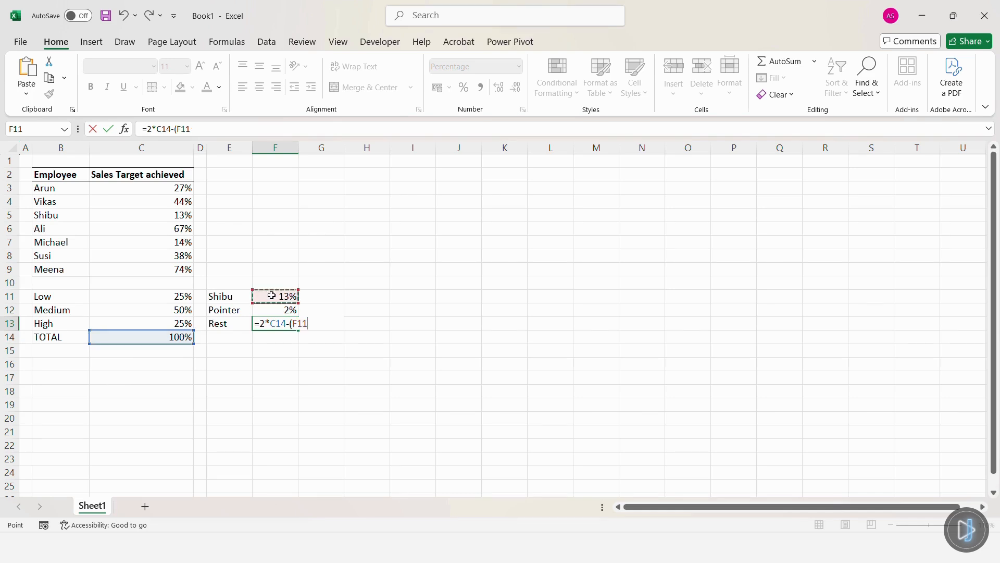
click(276, 309)
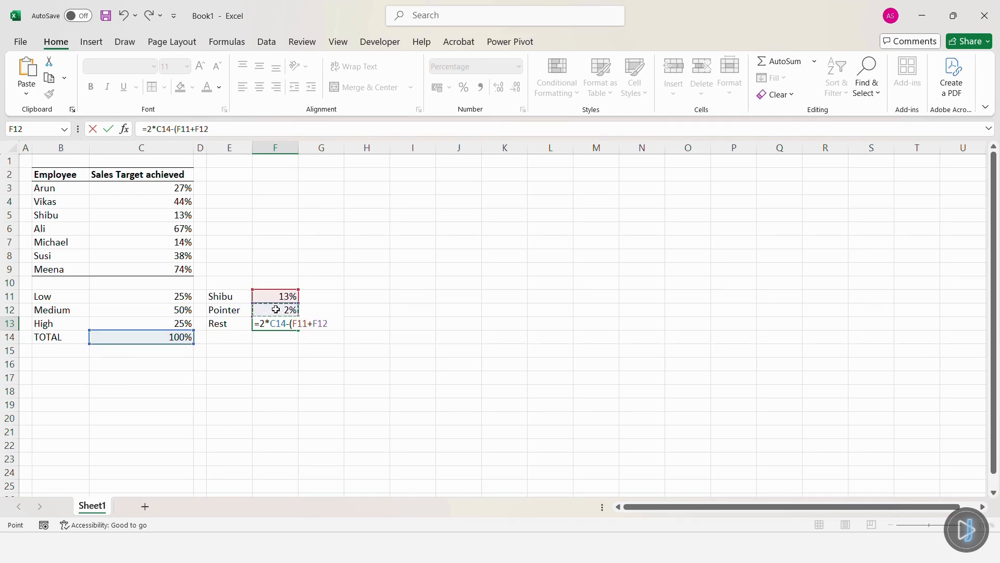
key(Return)
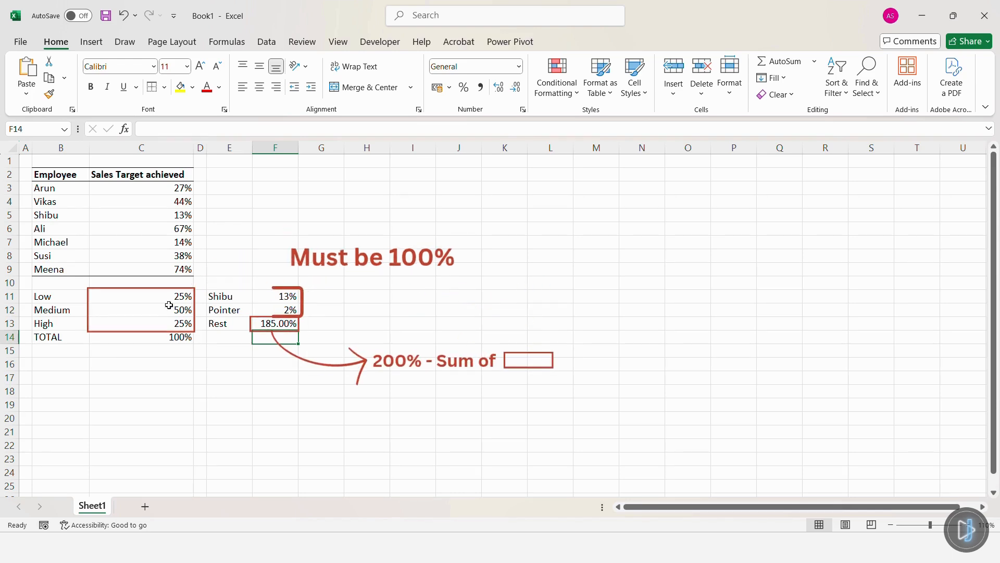
- Insert a doughnut chart from the Low, Medium, High and TOTAL percentages in C11:C14
drag(127, 295, 139, 337)
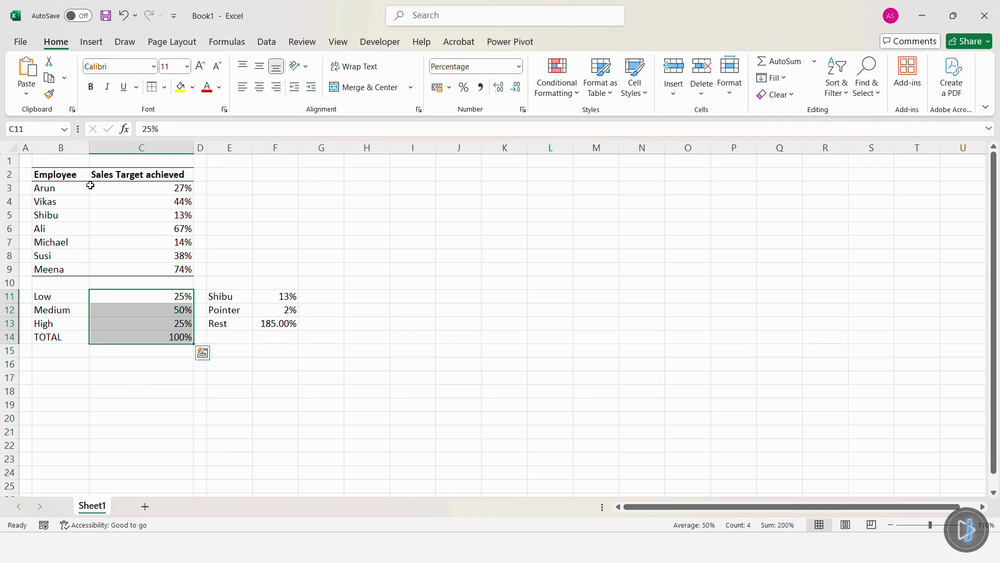
click(91, 42)
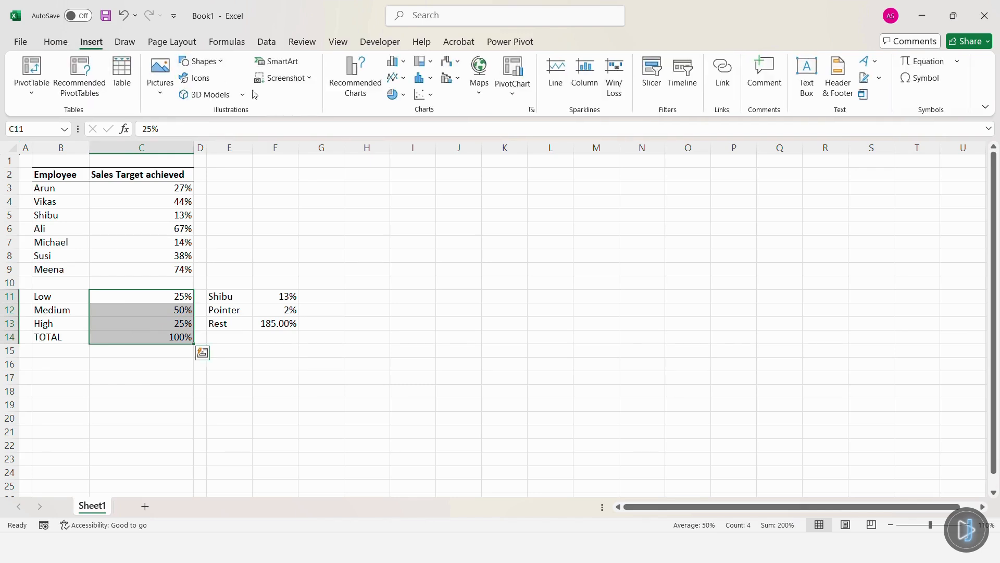
click(404, 94)
click(409, 266)
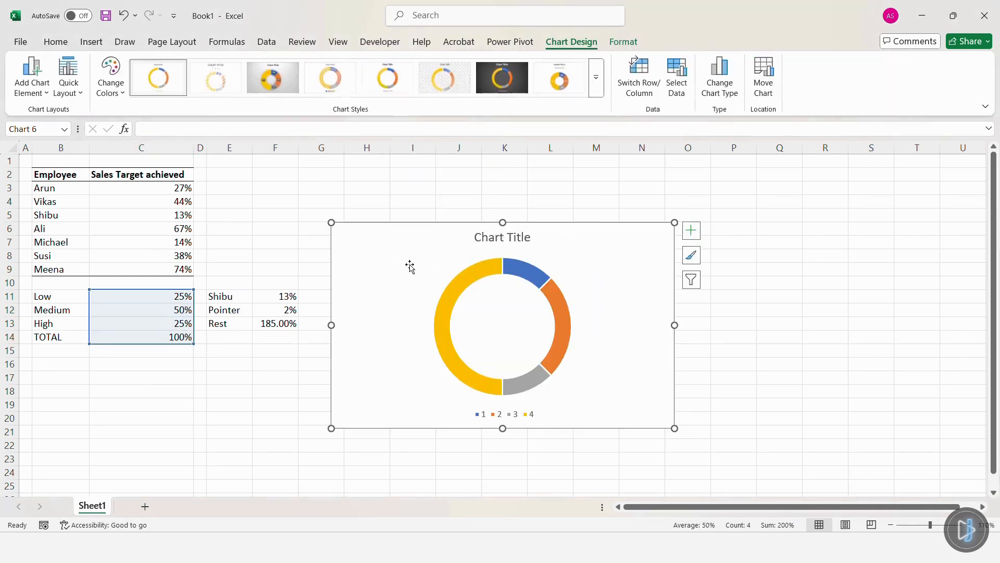
- Remove the doughnut chart's legend, then shrink the chart and move it slightly farther from the data
click(691, 230)
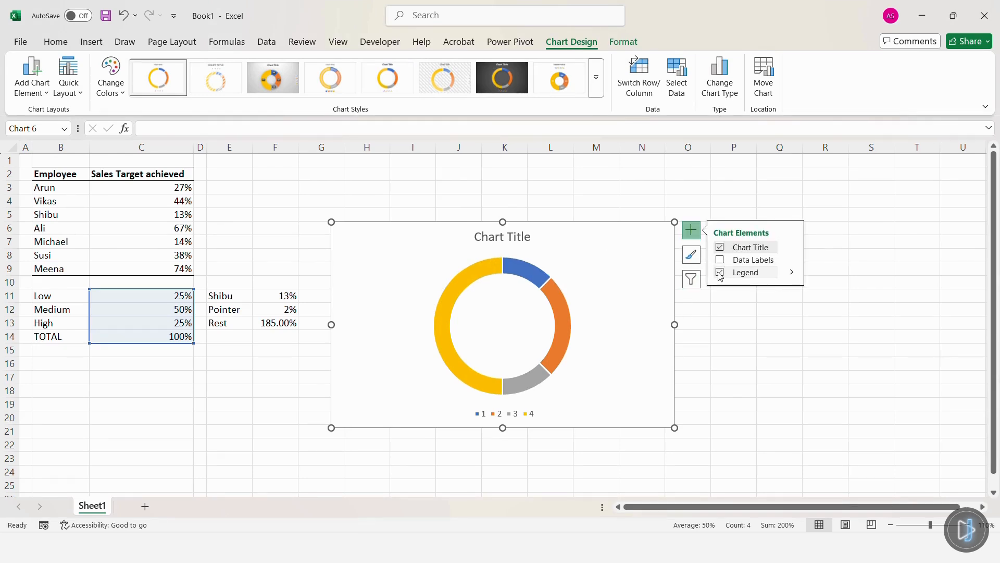
click(720, 273)
drag(675, 428, 627, 391)
drag(596, 350, 642, 352)
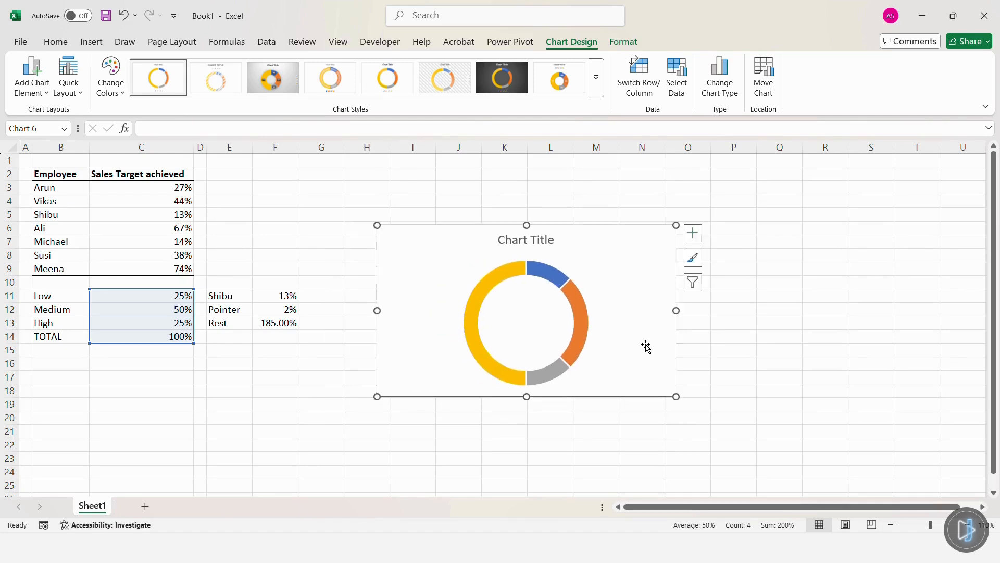
- Set the doughnut series' hole size to 60% and its angle of first slice to 270°
double_click(574, 300)
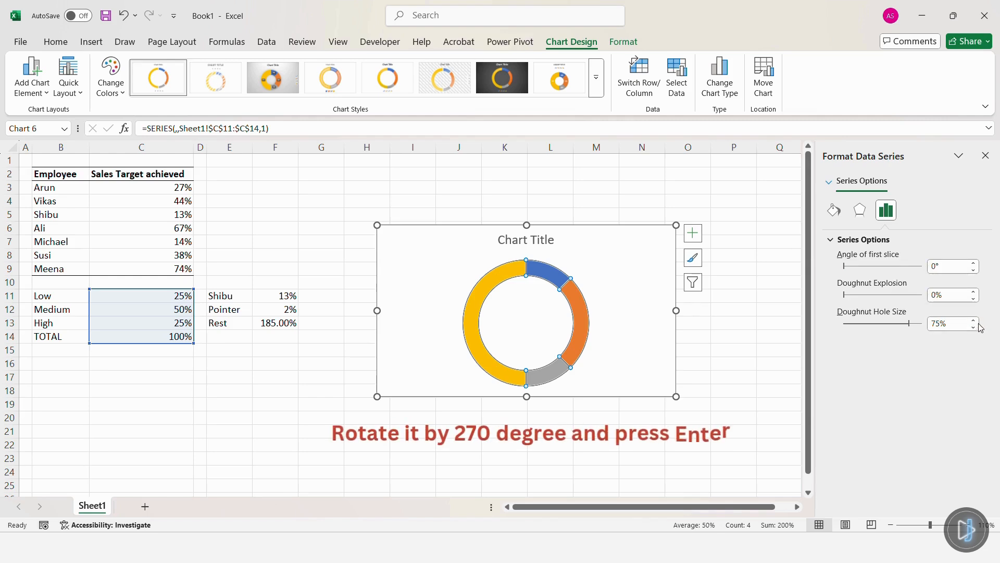
drag(941, 325, 931, 327)
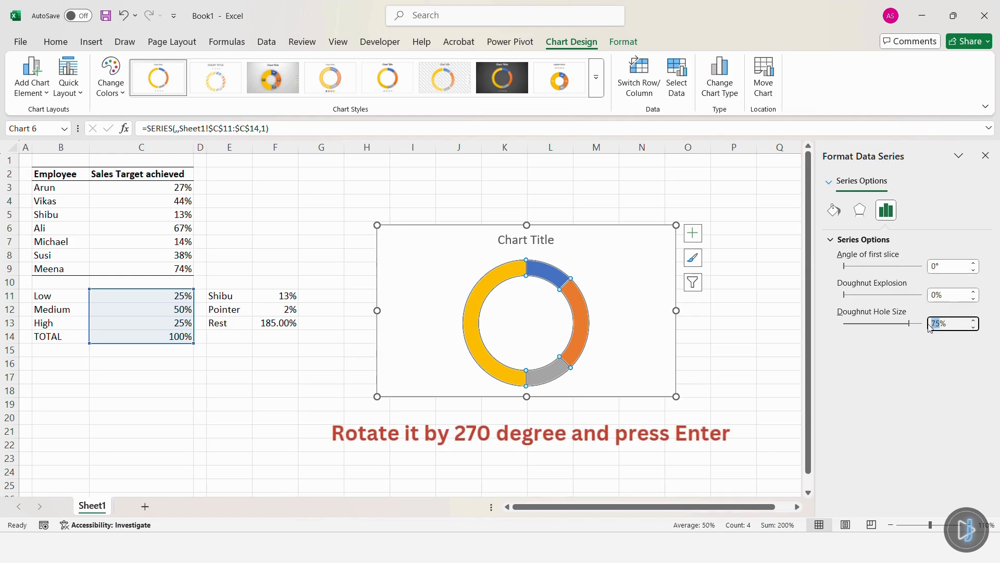
text(60)
key(Return)
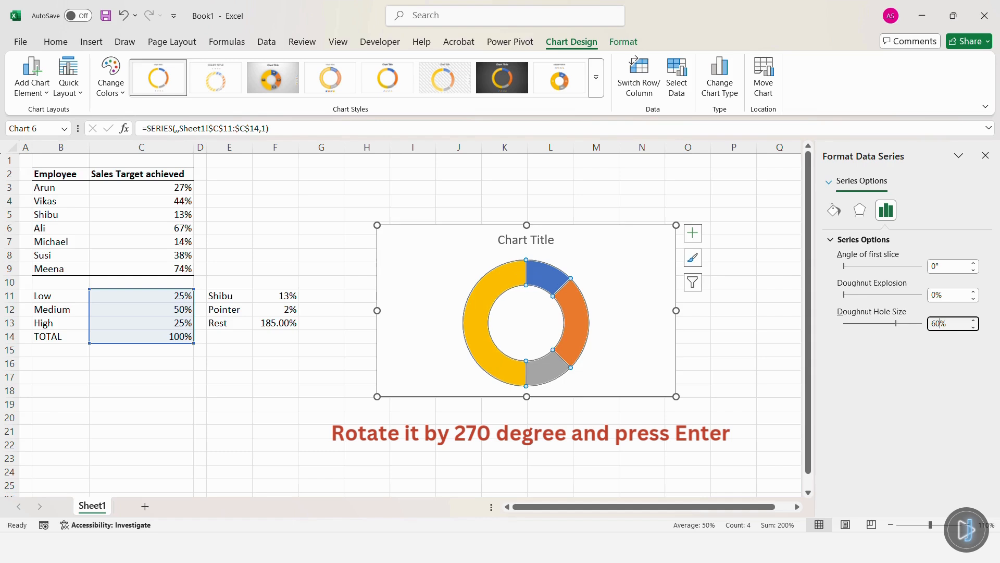
click(935, 267)
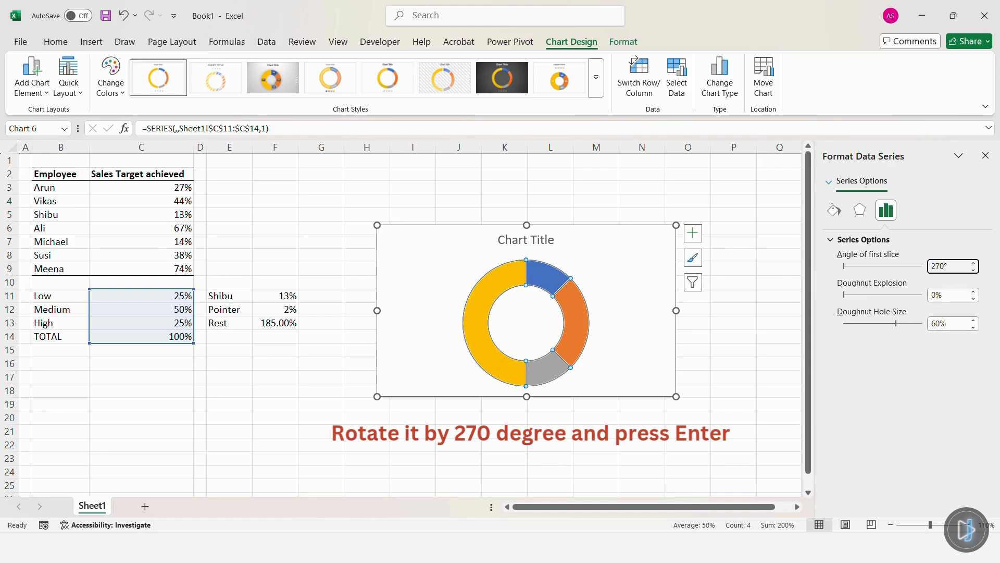
key(Return)
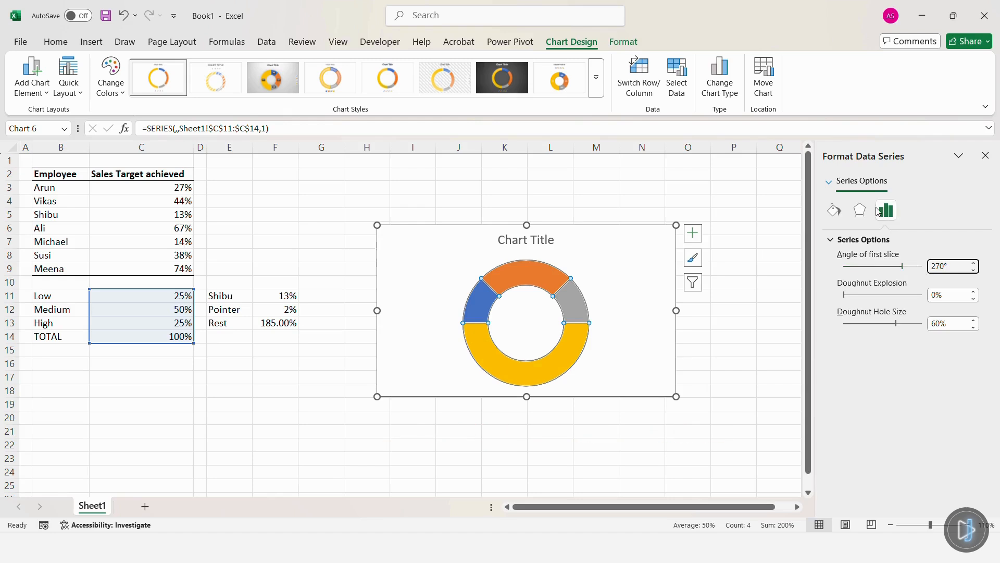
- Remove the border line from the doughnut series and set the lower half slice to no fill
click(833, 211)
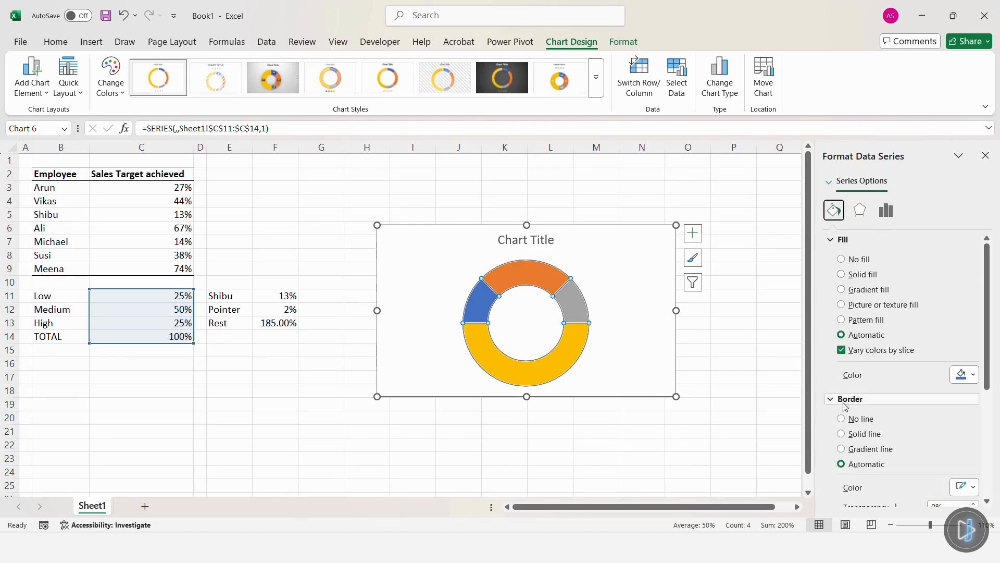
click(841, 419)
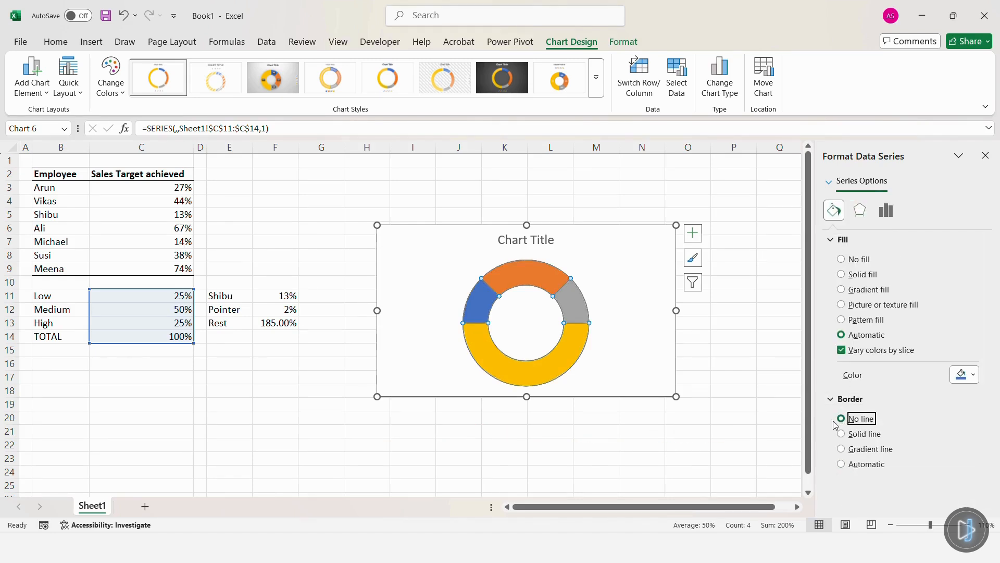
click(564, 363)
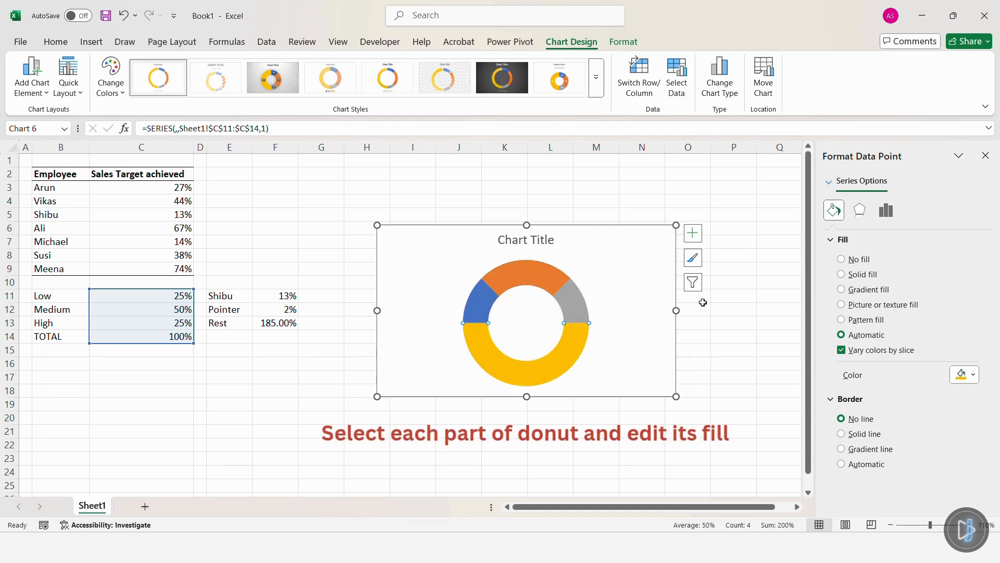
click(842, 259)
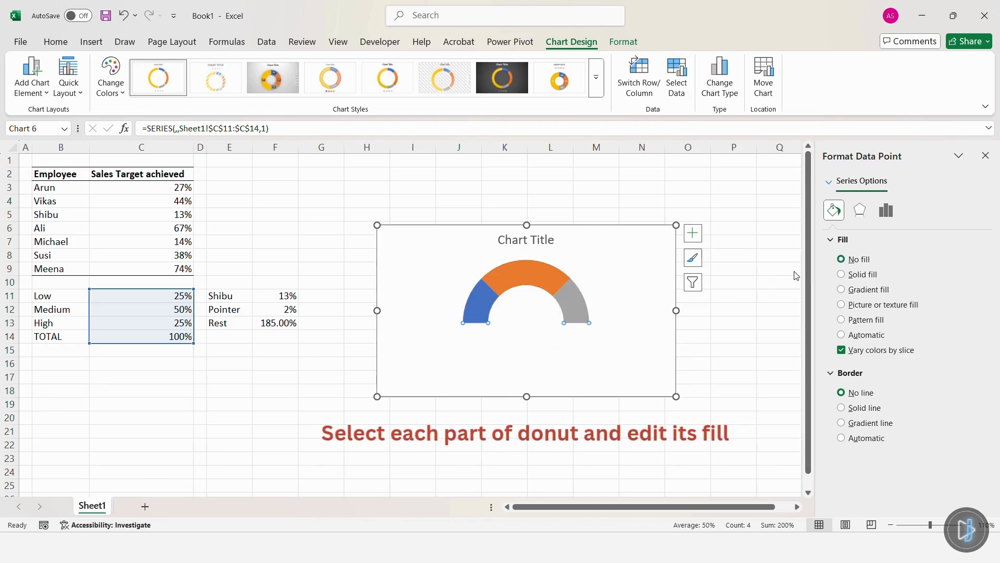
- Fill the three upper doughnut slices with solid red, yellow and green, going from Low to High
click(474, 300)
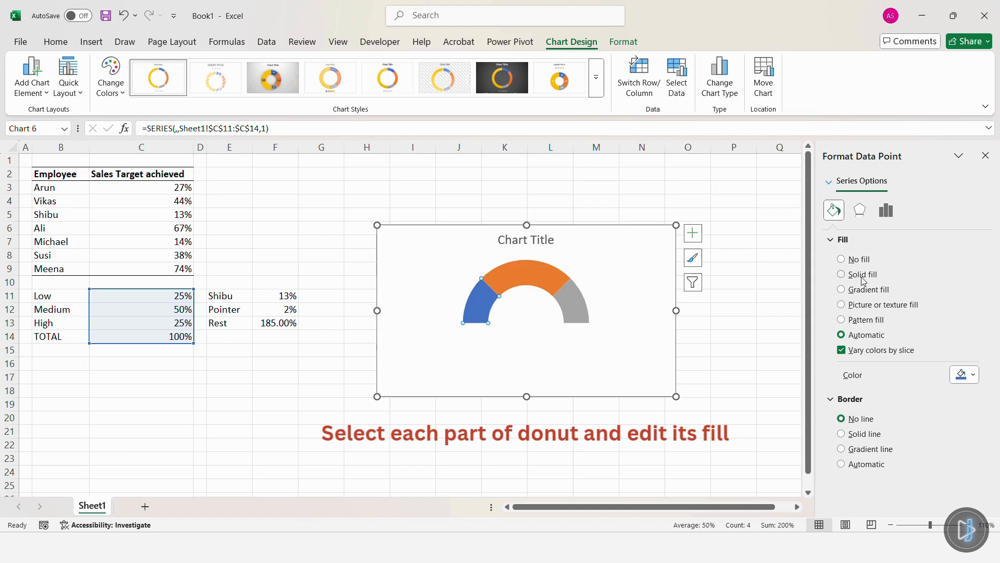
click(842, 275)
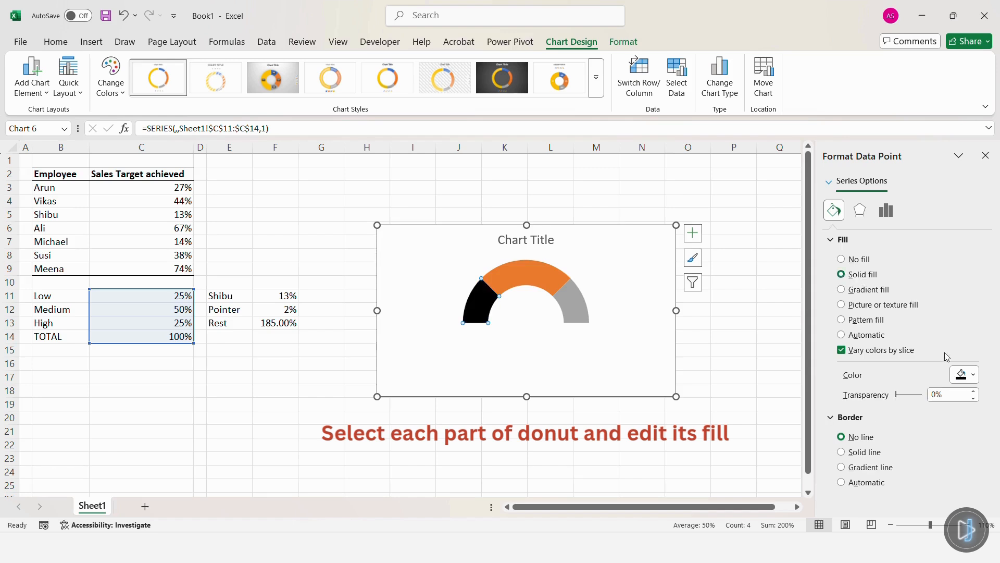
click(970, 372)
click(847, 333)
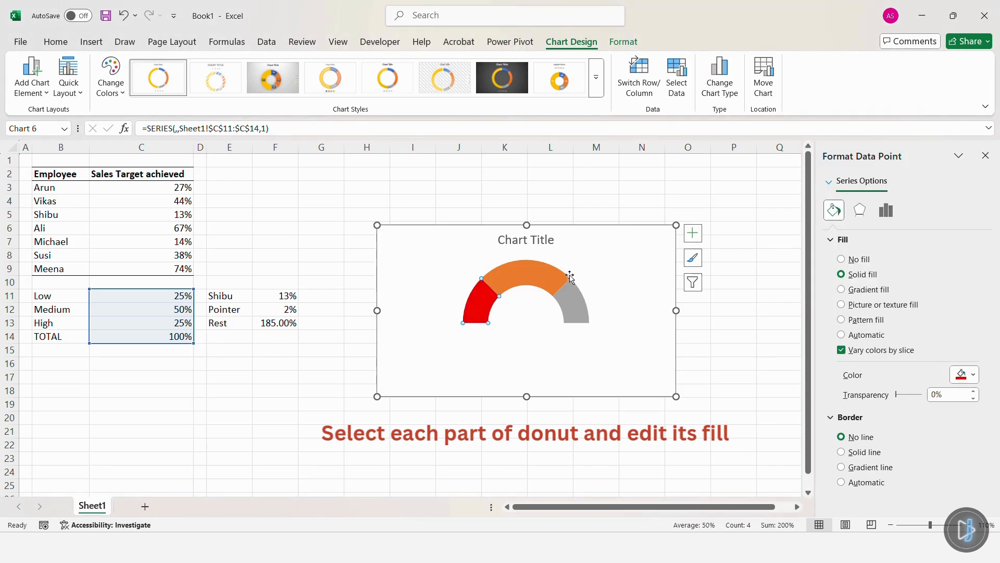
click(966, 374)
click(888, 338)
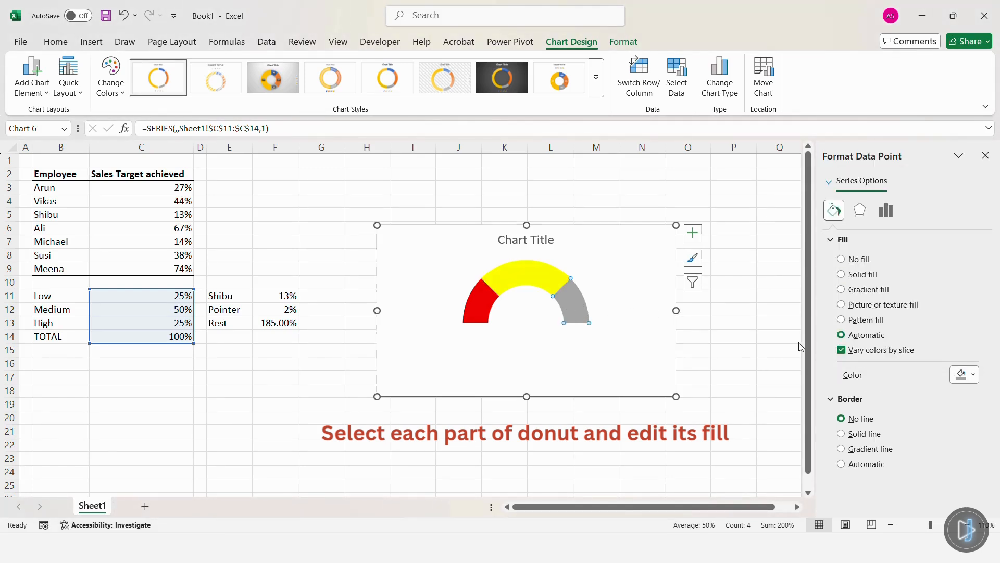
click(968, 376)
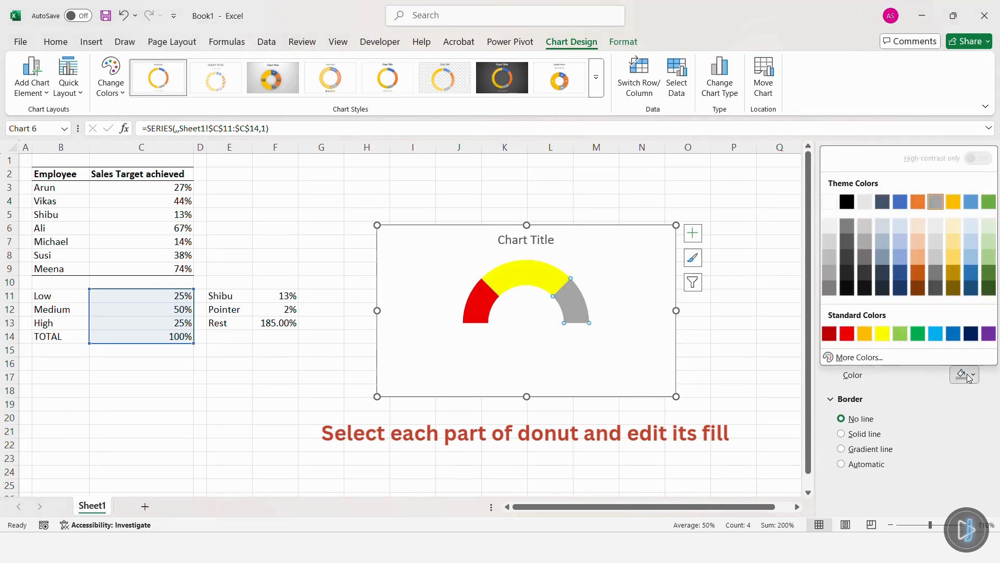
click(919, 336)
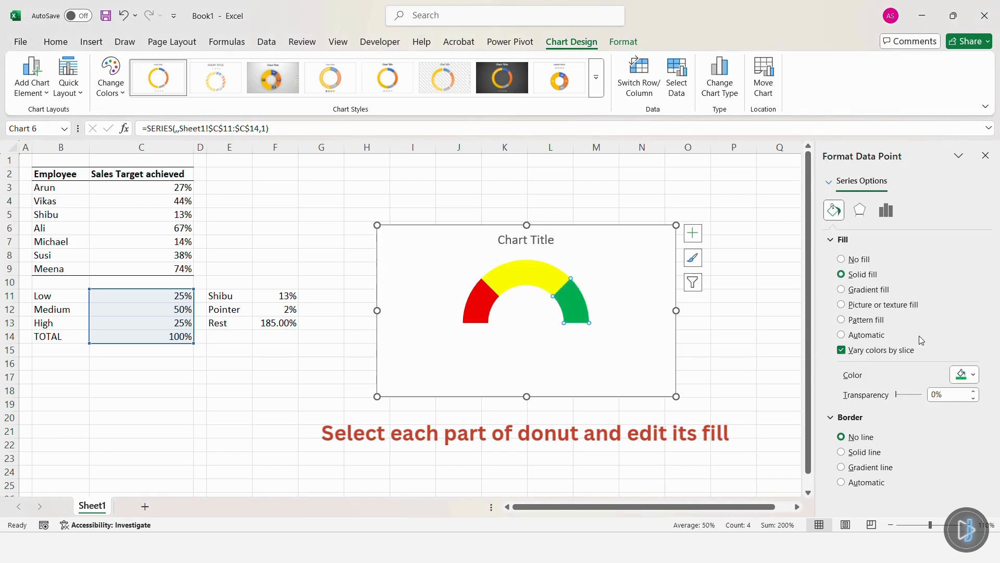
- Add a second data series to the chart with its values taken from F11:F13
click(643, 318)
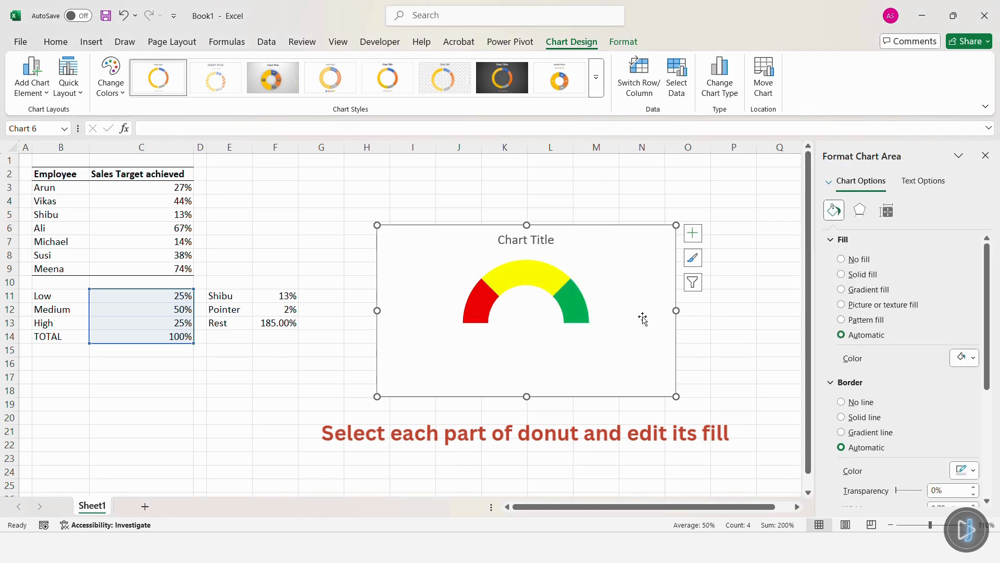
click(986, 156)
click(678, 87)
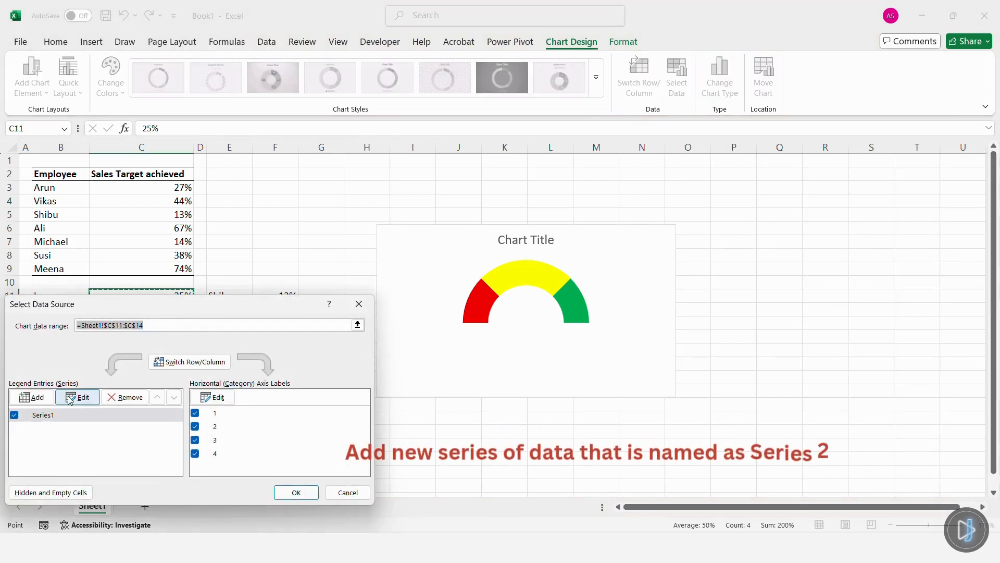
click(32, 397)
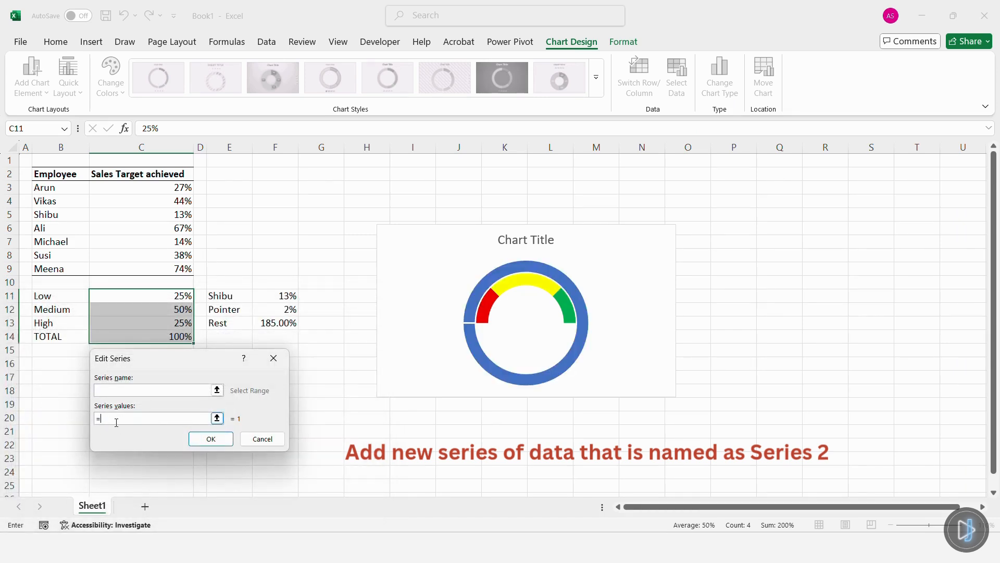
drag(264, 295, 270, 322)
click(227, 439)
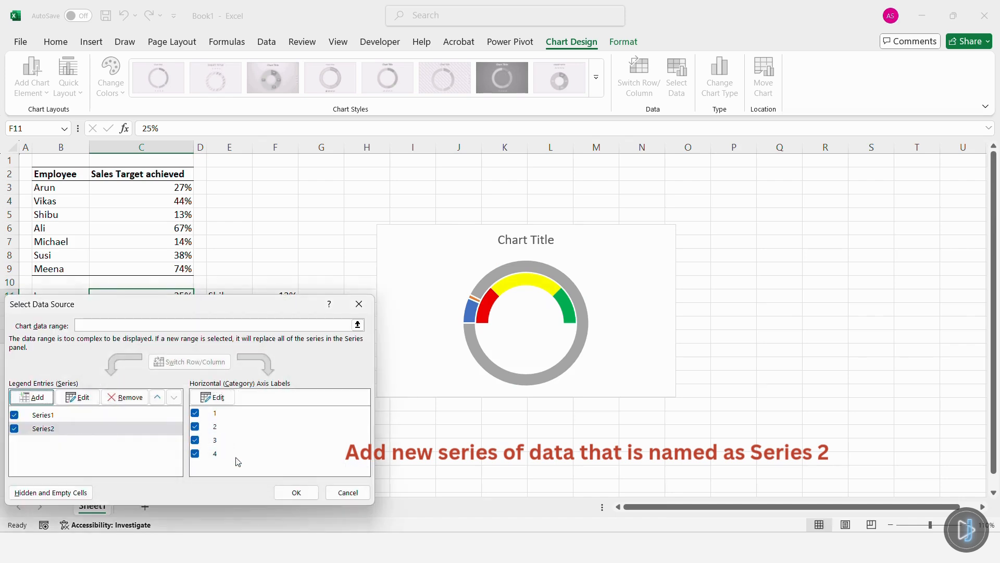
click(295, 493)
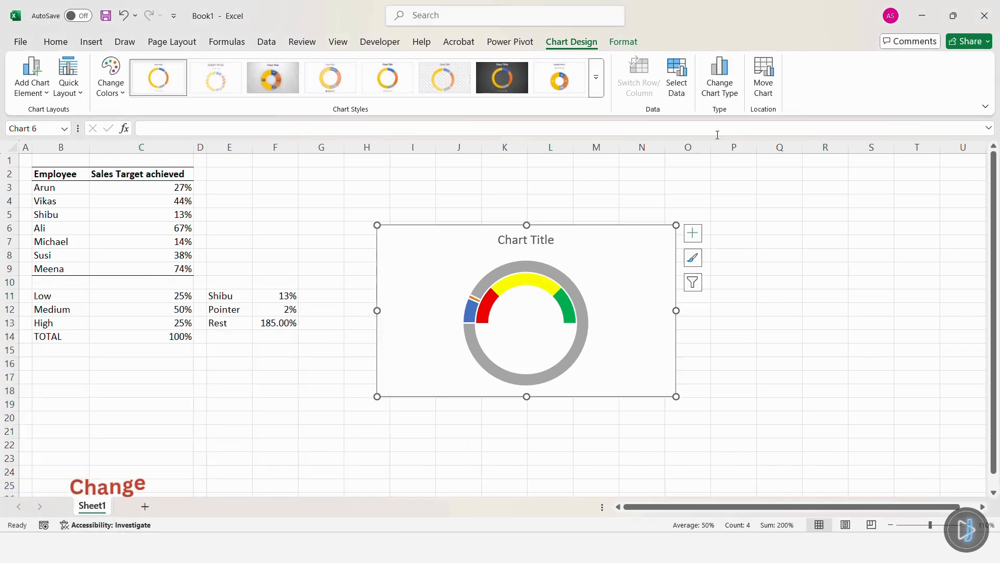
- Change the chart to a custom combination with Series1 as Doughnut and Series2 as Pie
click(723, 91)
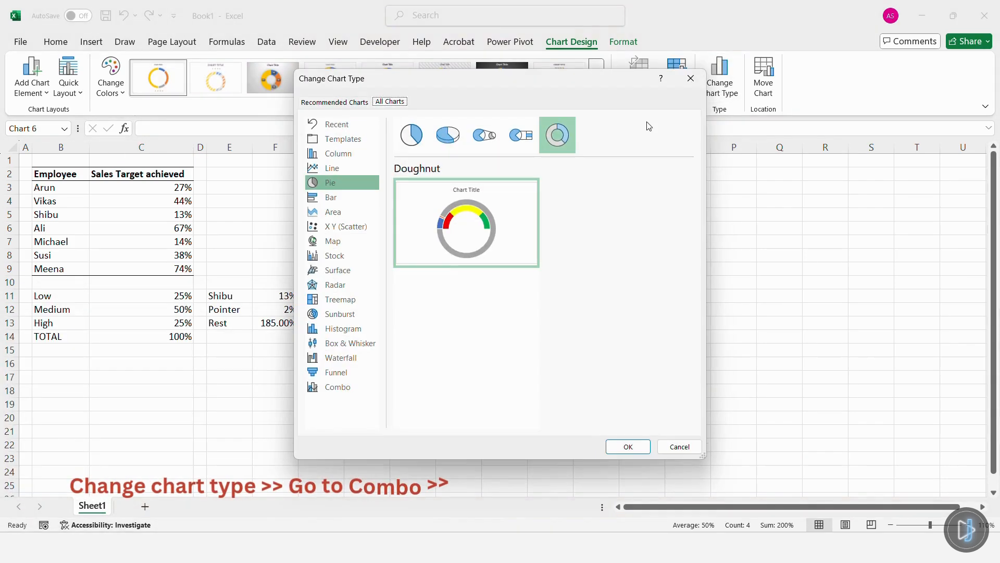
click(333, 386)
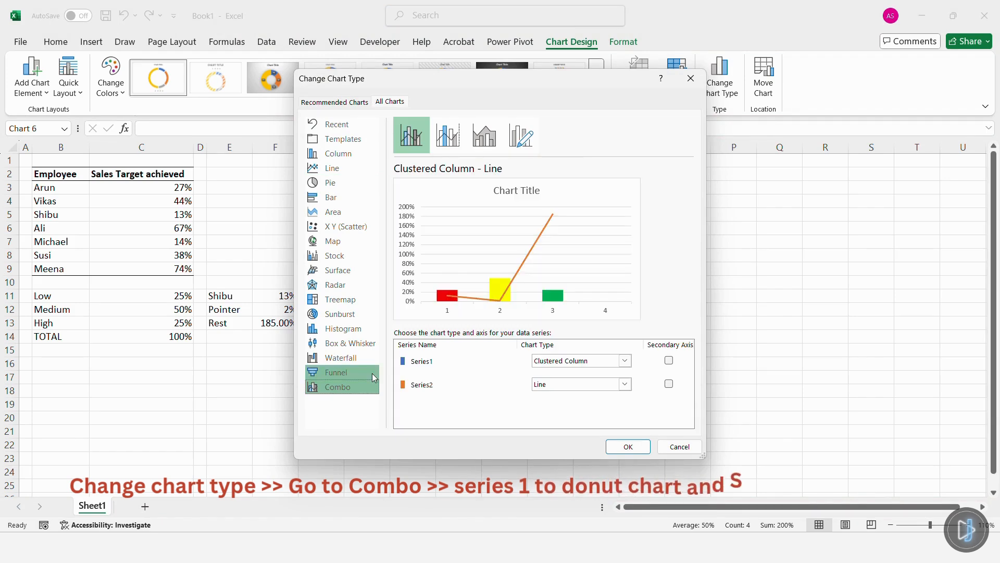
click(625, 360)
scroll(601, 291, down, 5)
click(660, 168)
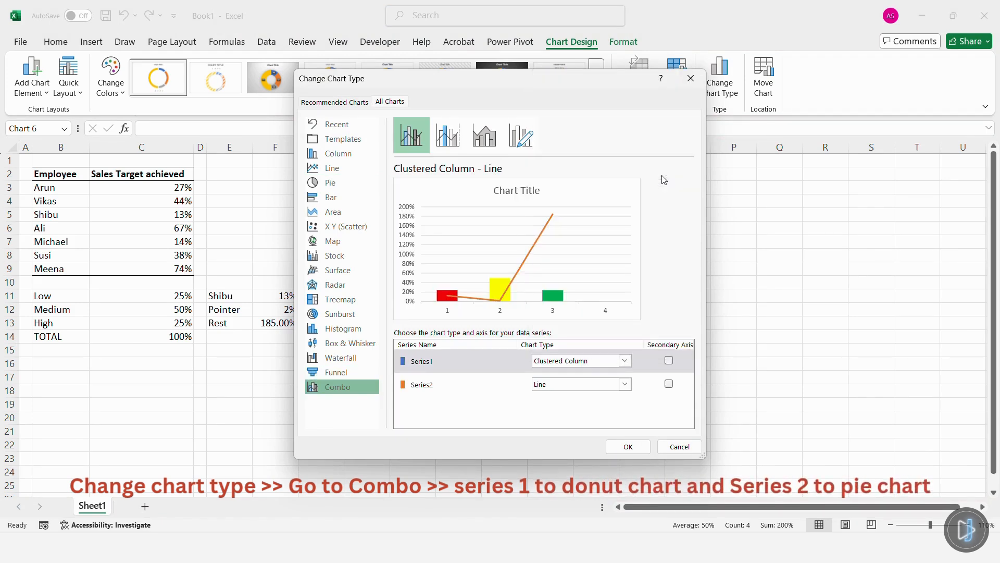
click(625, 385)
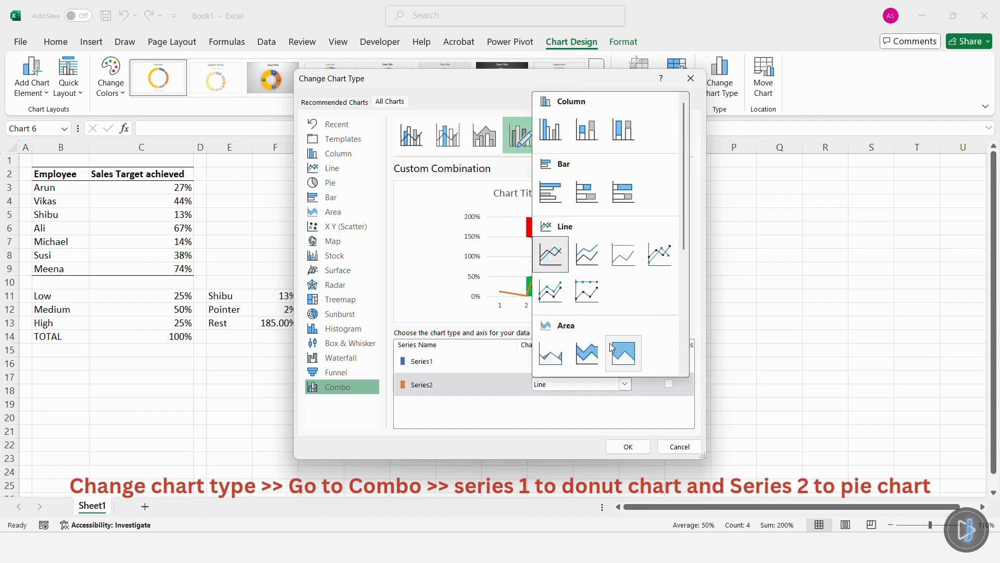
scroll(584, 245, down, 5)
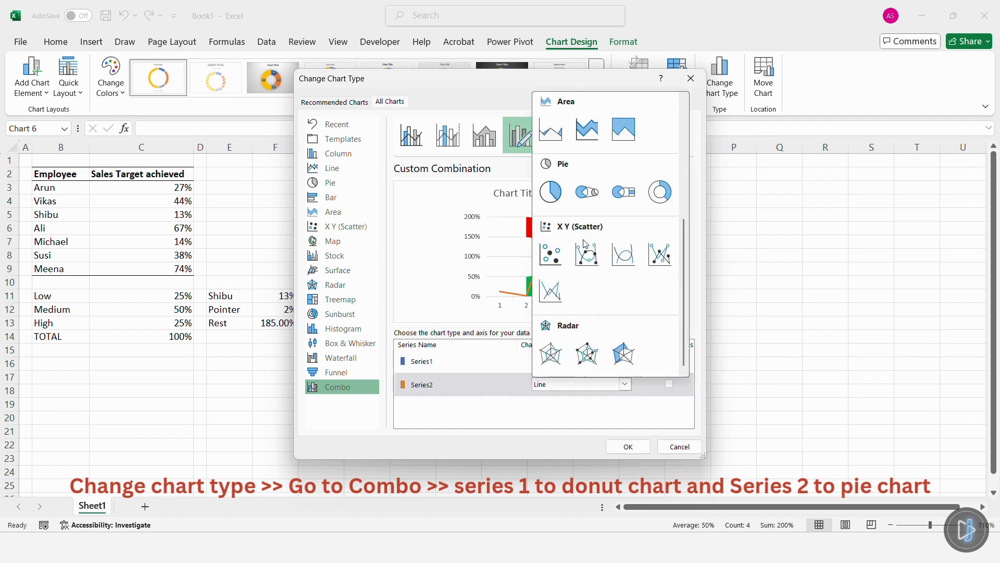
click(550, 192)
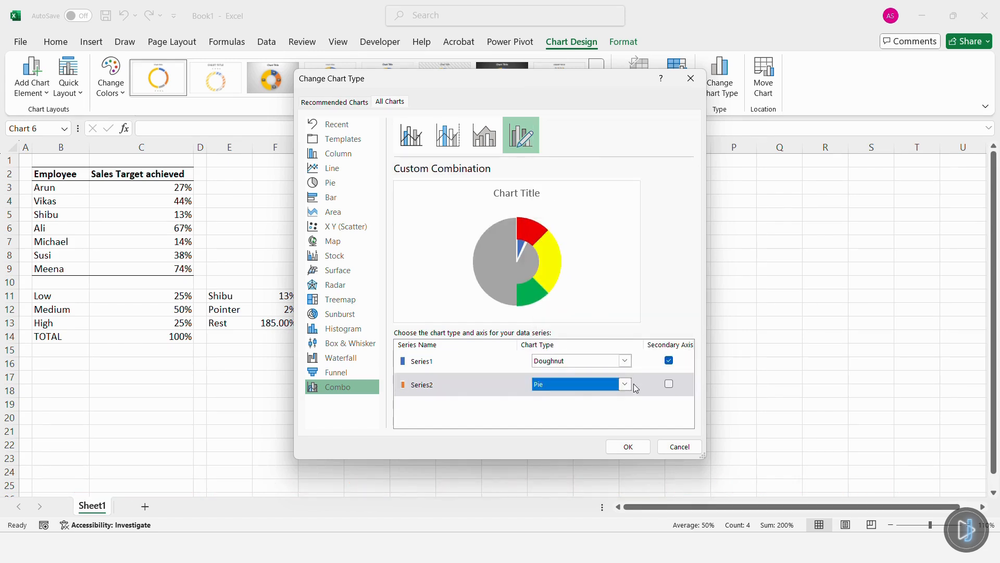
- Put only the pie series on the secondary axis and apply the combination chart
click(669, 360)
click(669, 384)
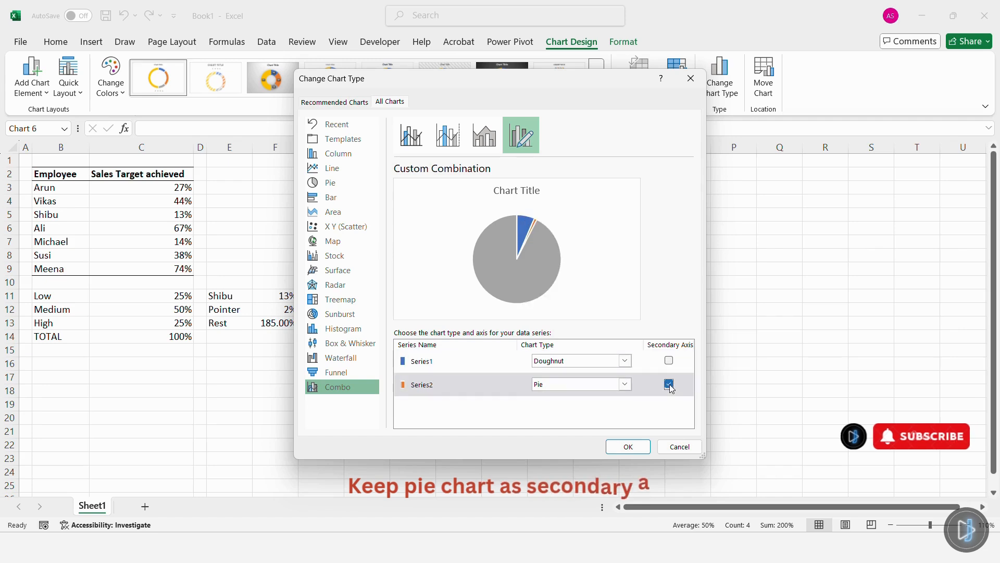
click(629, 447)
- Set the pie series' angle of first slice to 270°
click(546, 320)
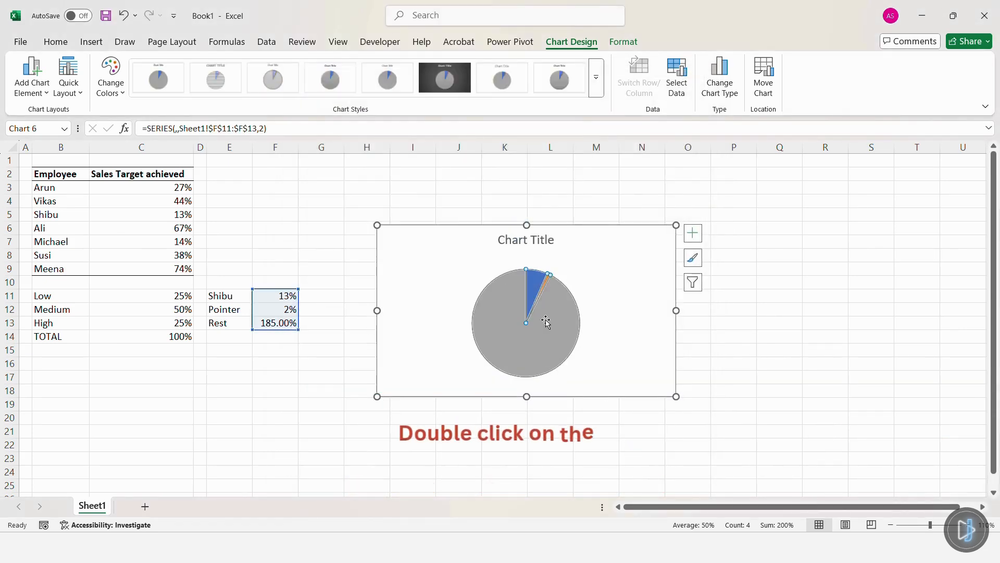
double_click(545, 322)
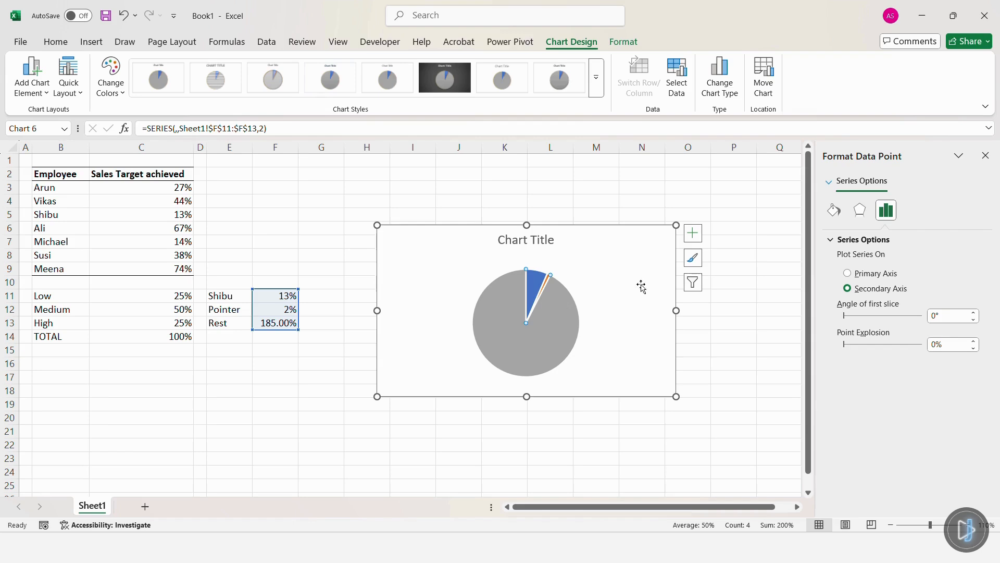
click(932, 316)
text(270)
key(Return)
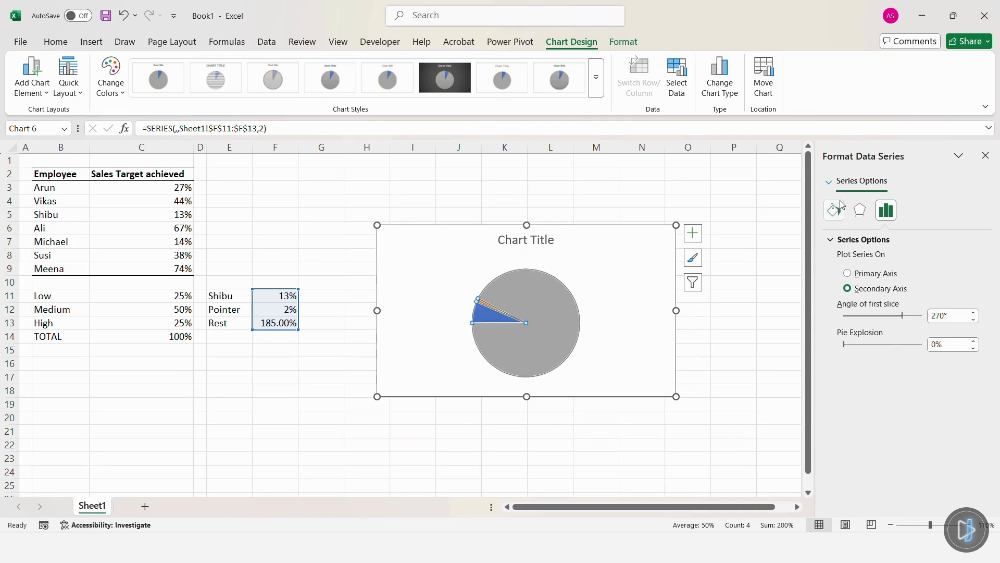
- Remove the pie series' border line and set its large Rest slice and the 13% slice to no fill
click(837, 210)
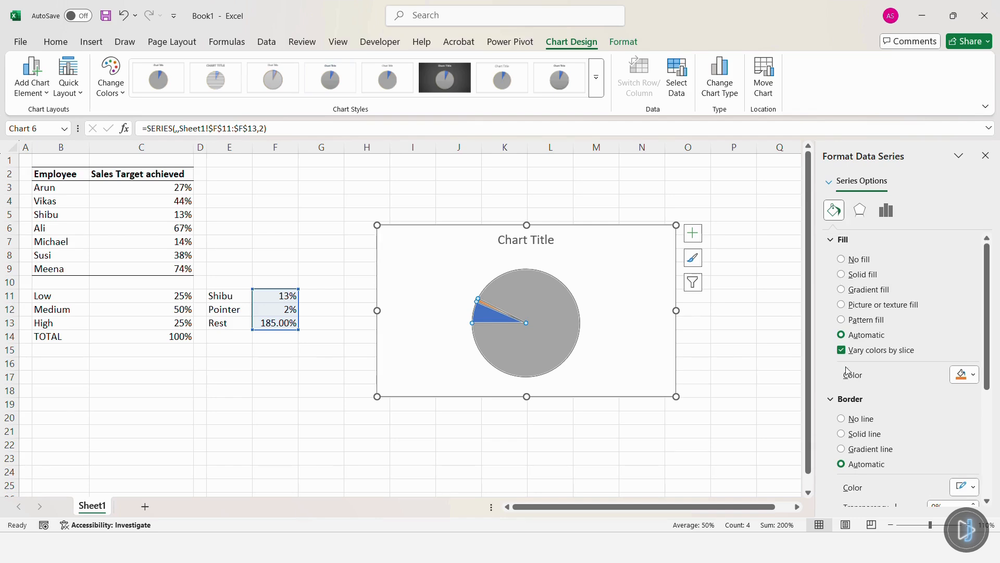
click(841, 419)
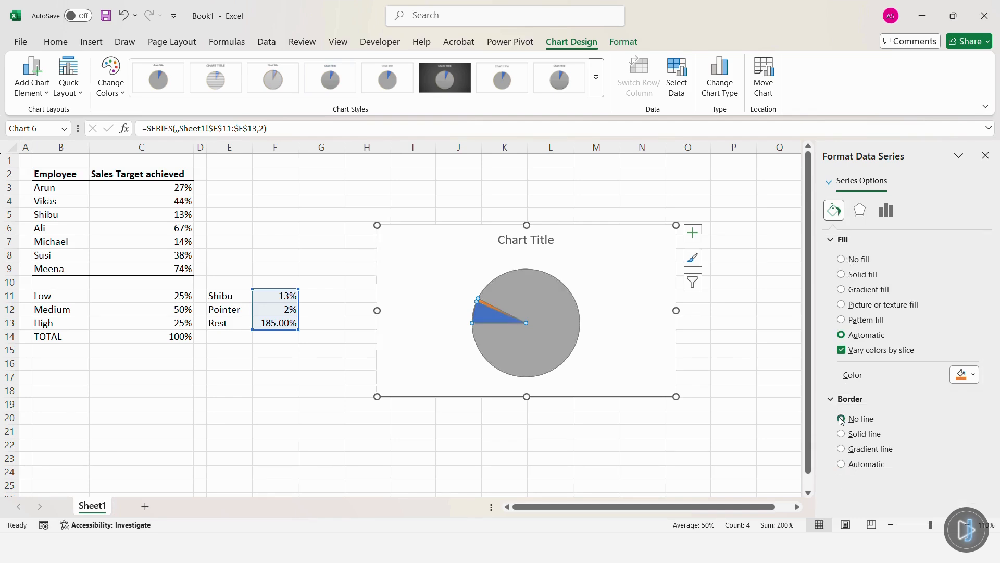
click(540, 345)
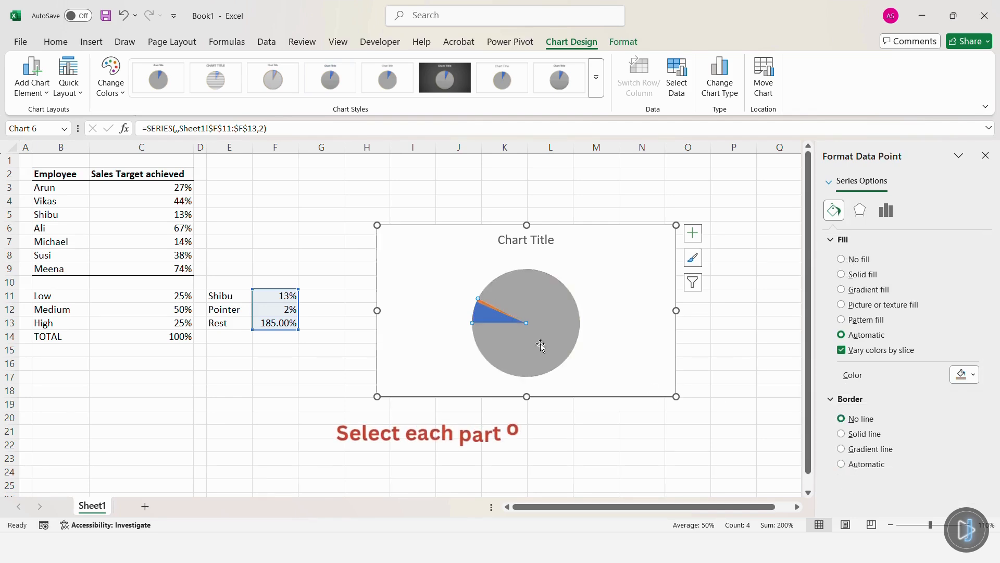
click(841, 259)
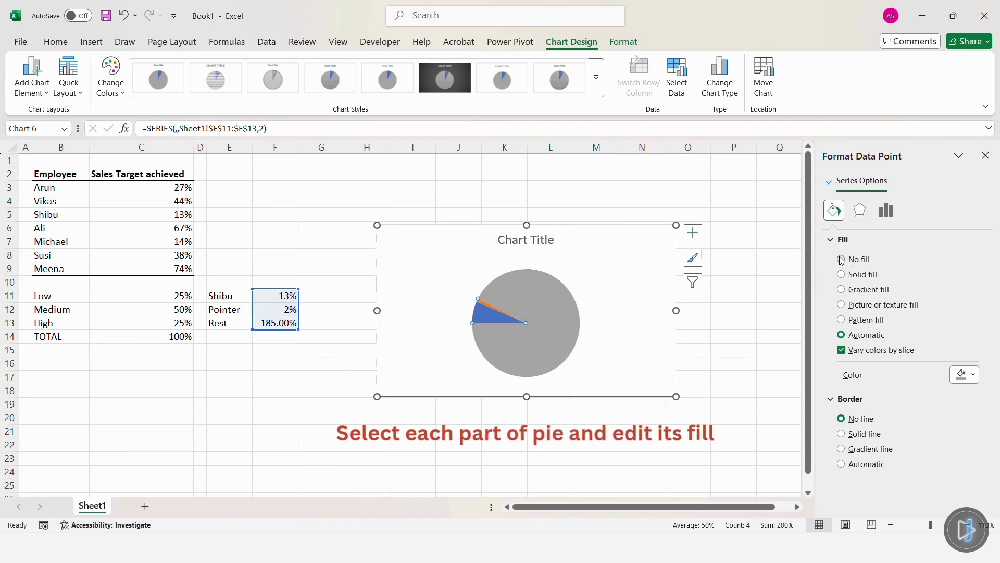
click(484, 320)
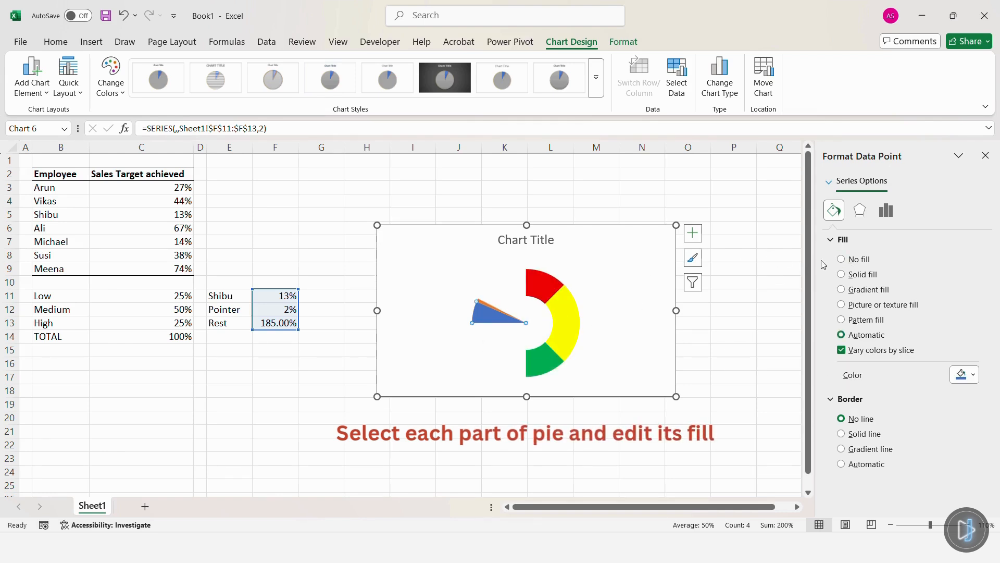
click(842, 259)
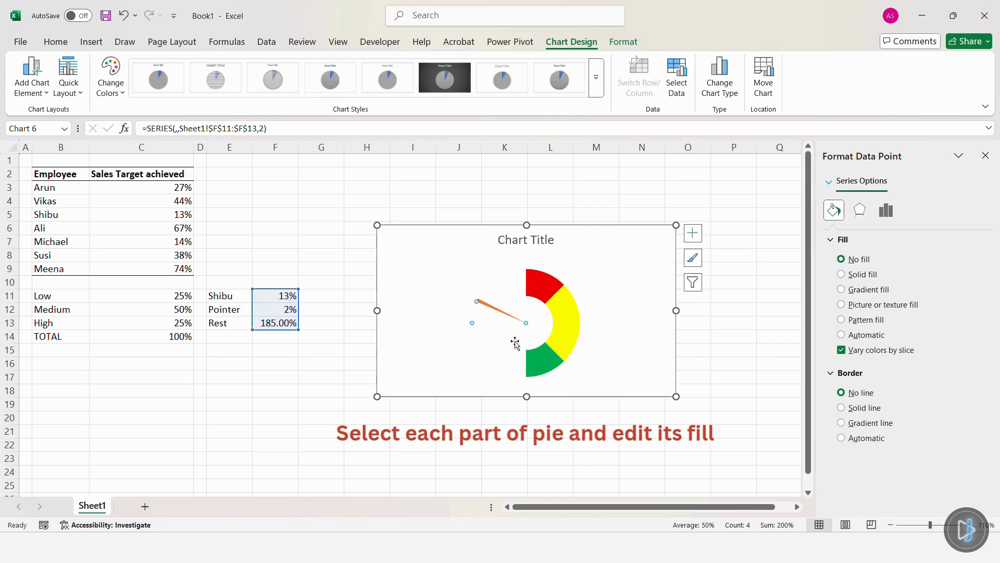
- Fill the thin pointer slice of the pie with solid black
click(489, 306)
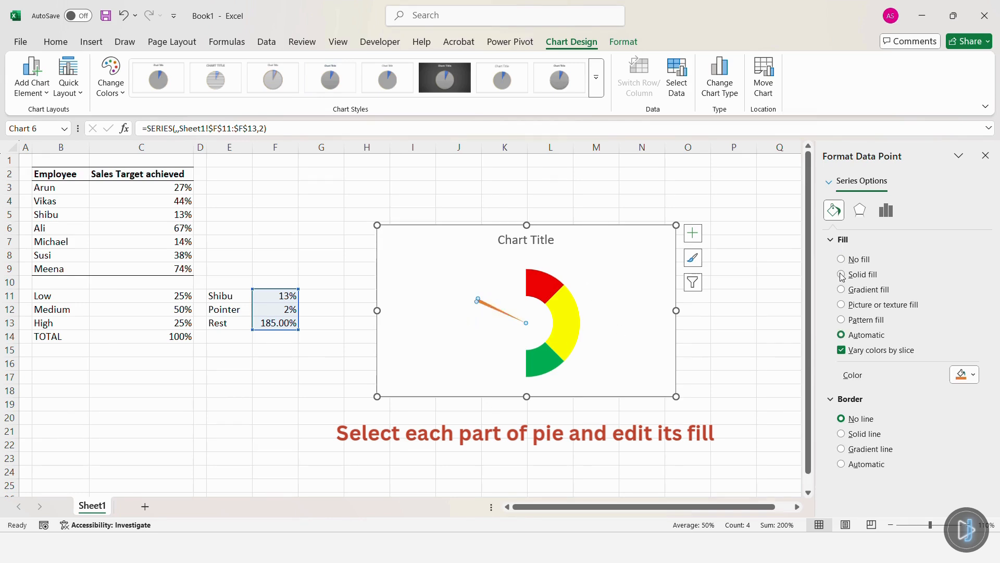
click(967, 379)
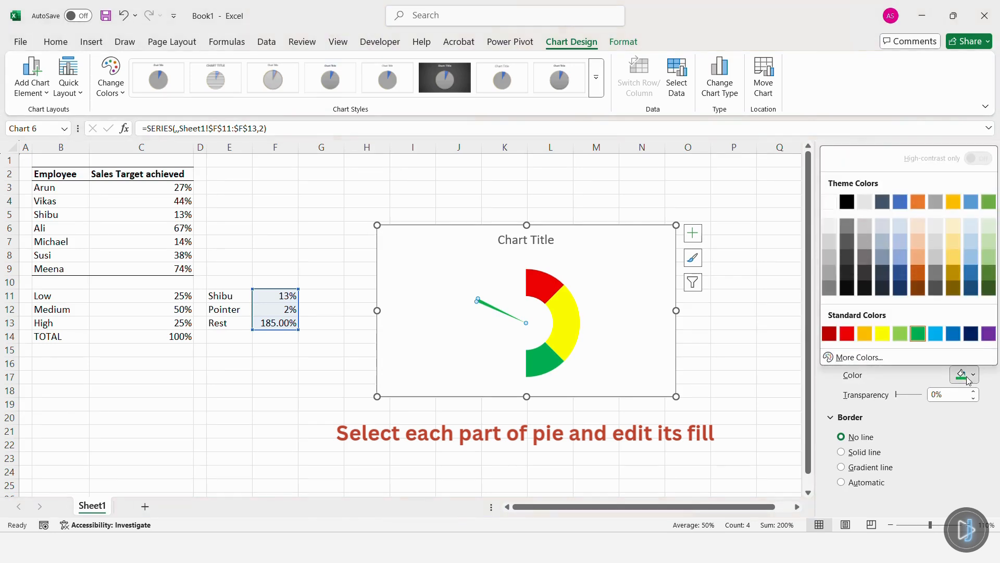
click(847, 202)
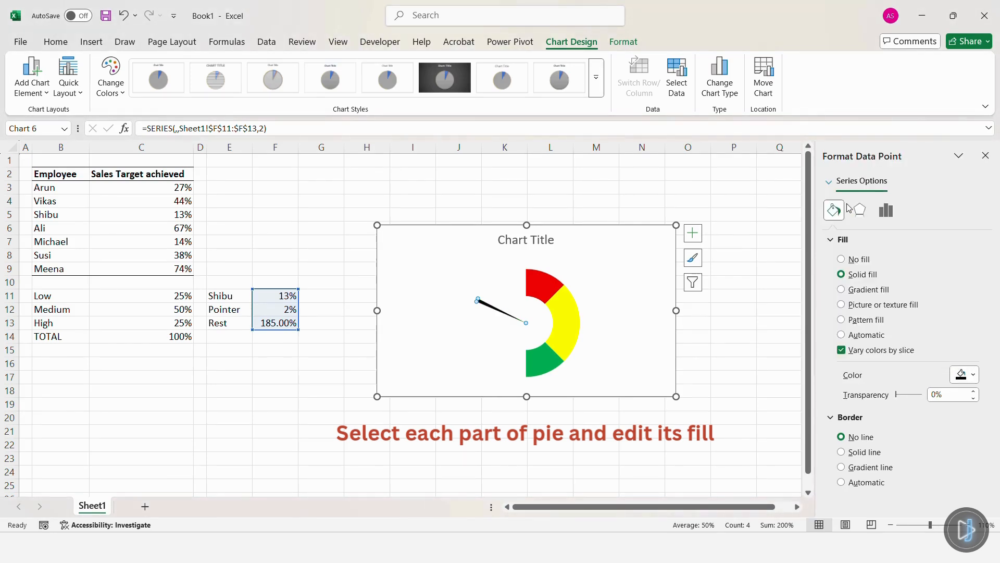
- Set the angle of first slice of the doughnut Series 1 to 270° and close the formatting options
click(626, 45)
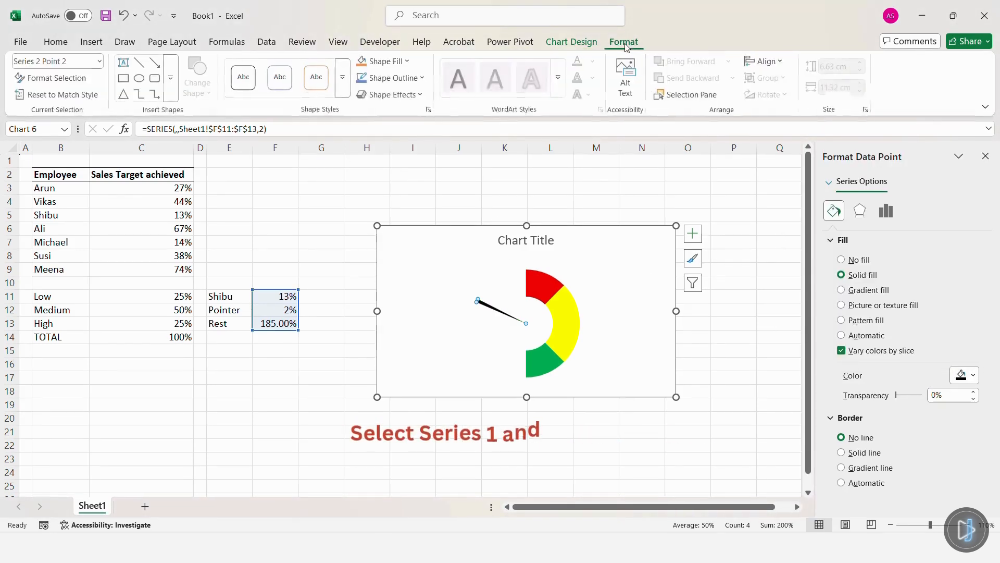
click(101, 61)
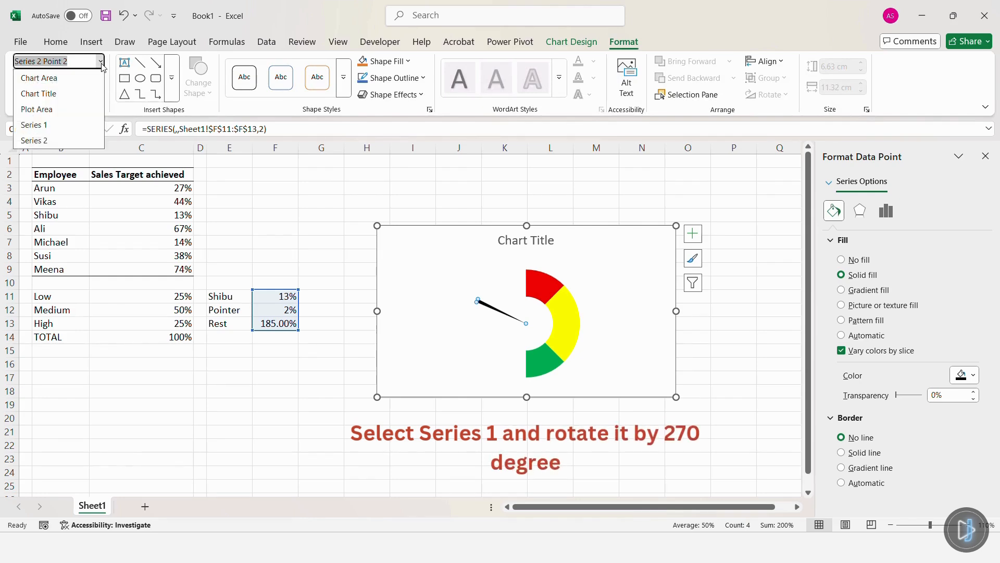
click(66, 127)
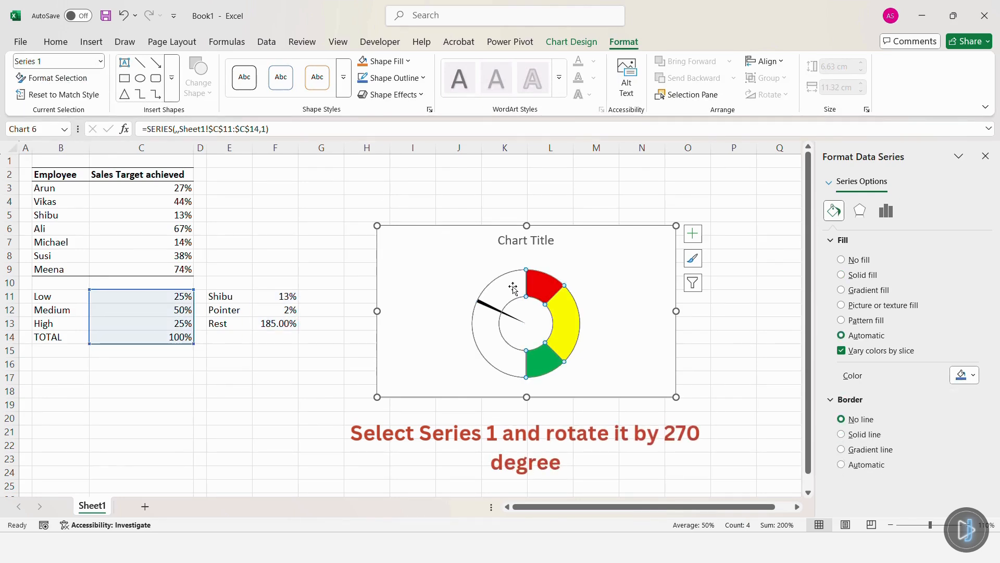
click(886, 212)
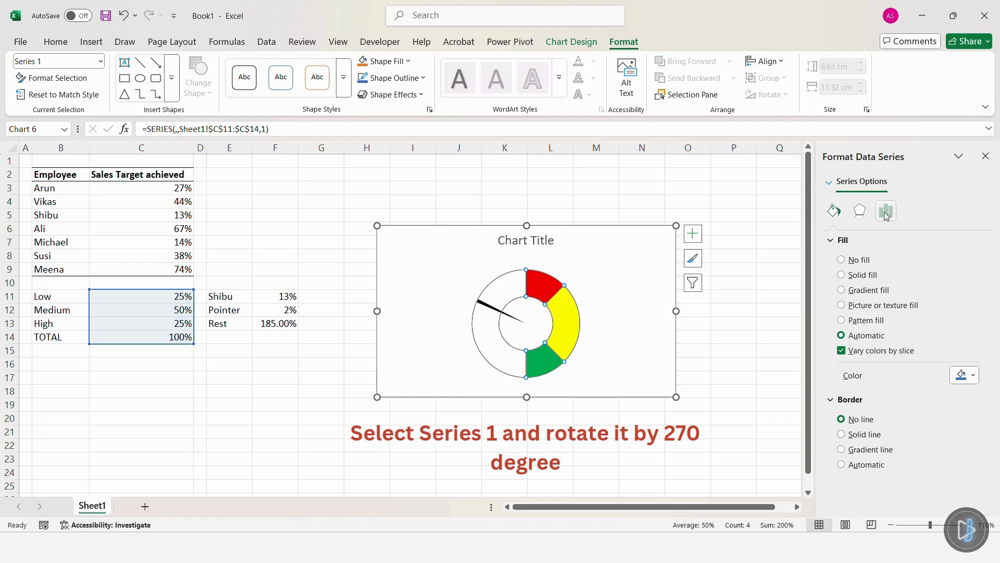
click(934, 267)
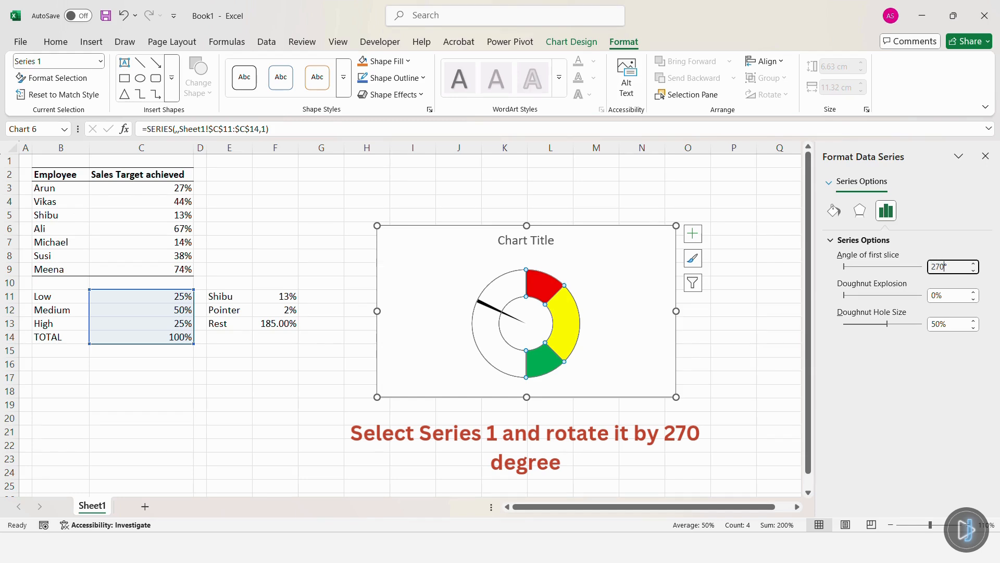
key(Return)
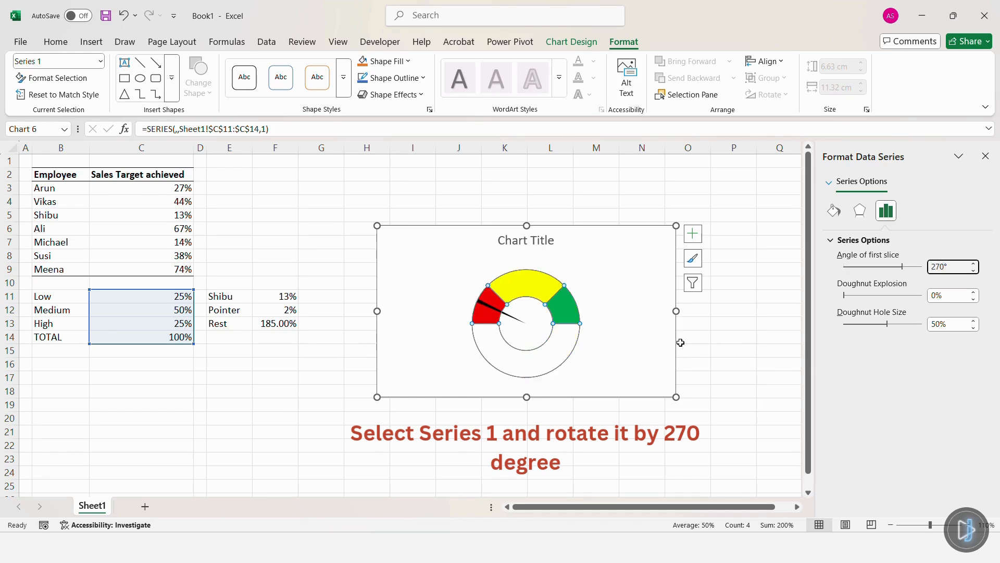
click(664, 351)
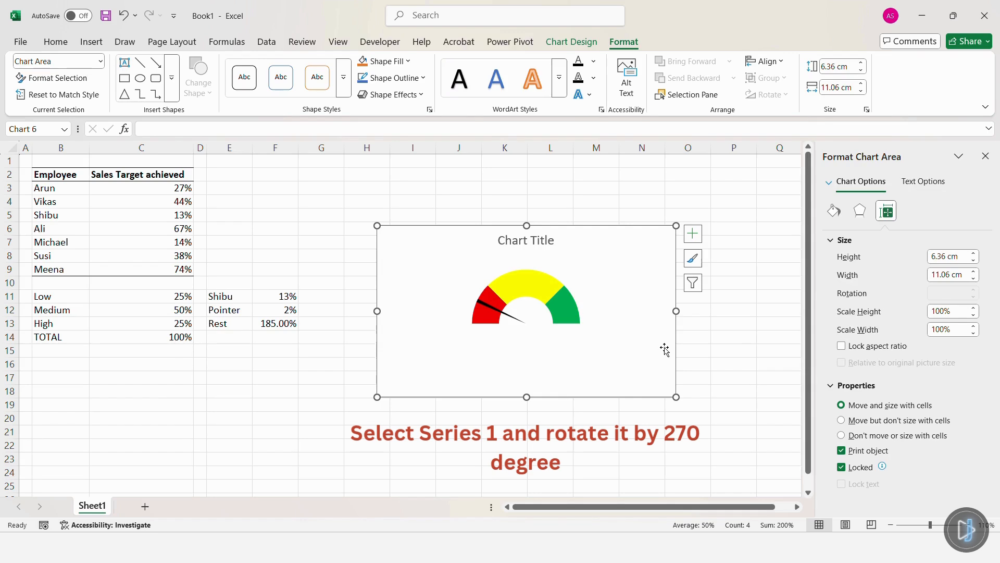
click(982, 162)
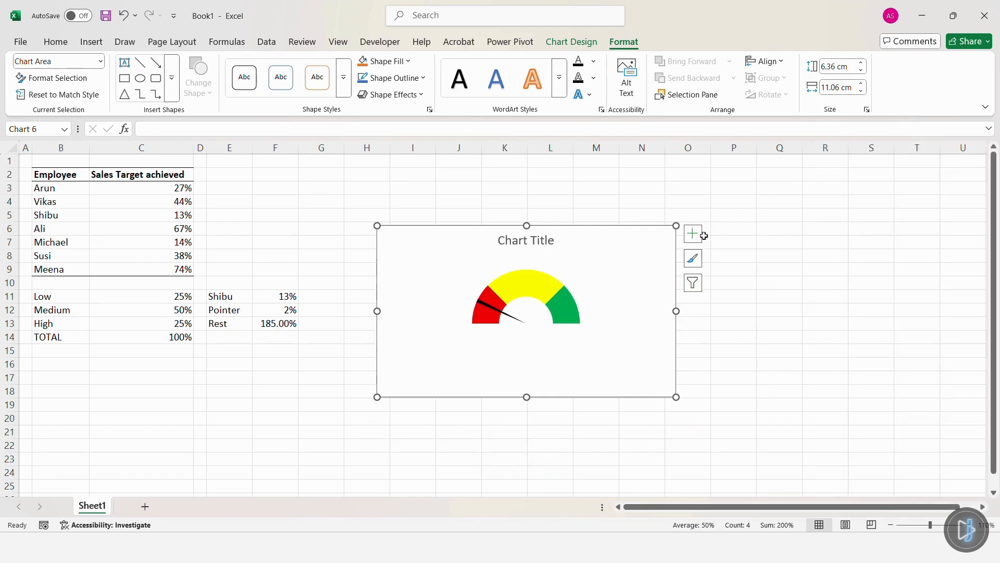
- Add data labels to the chart and delete the labels of the doughnut series
click(698, 237)
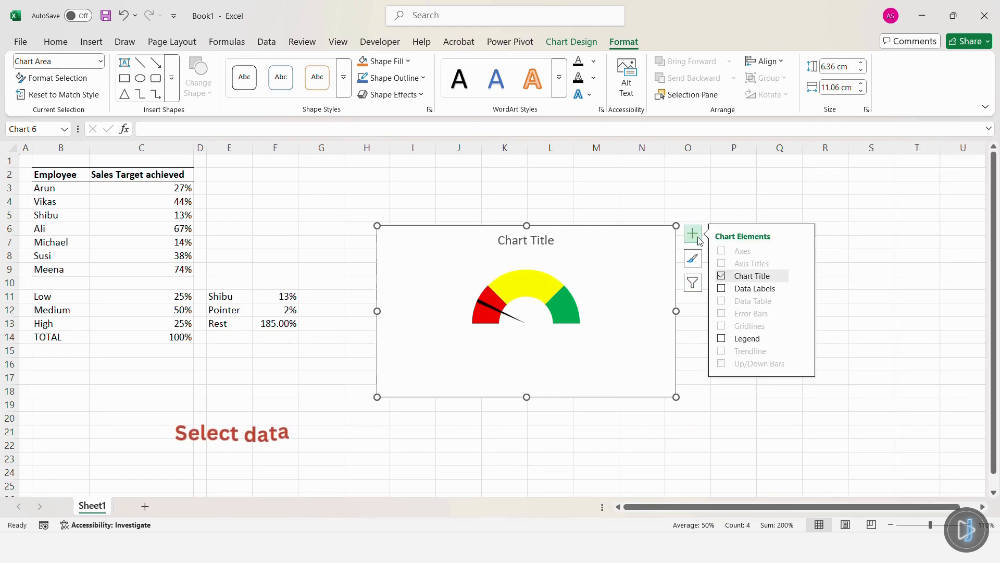
click(722, 289)
click(565, 309)
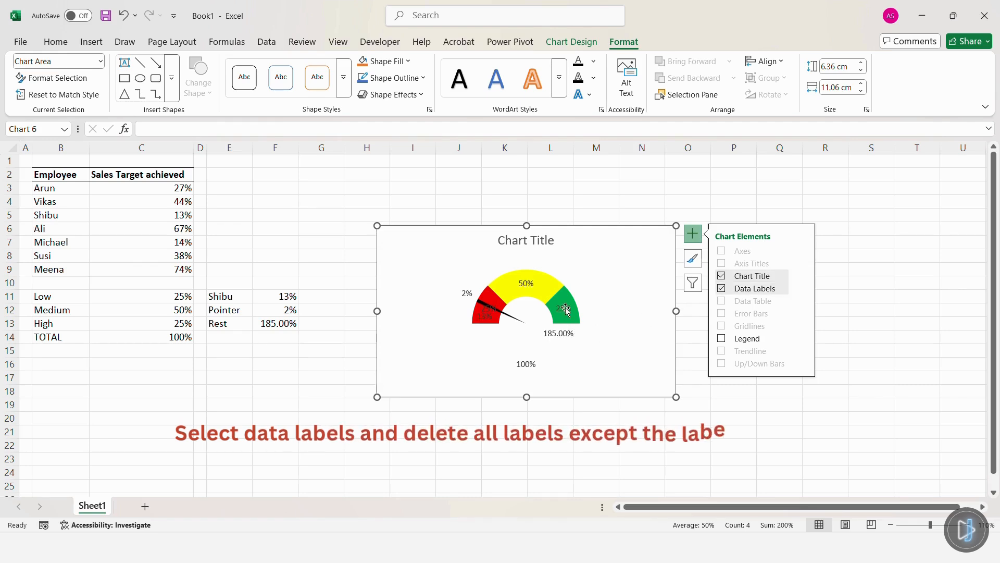
key(Delete)
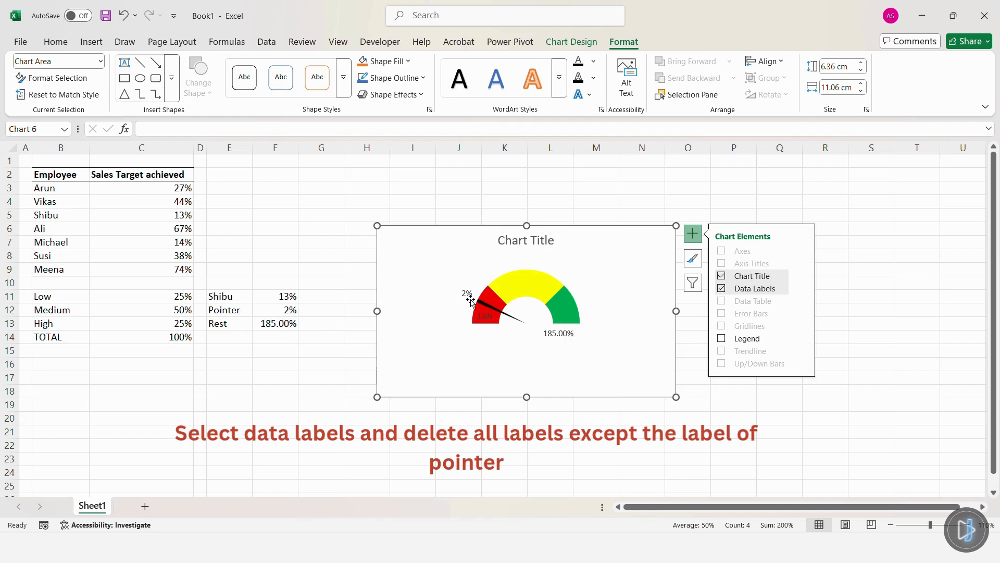
- Delete the pie series' data labels for the 13% and Rest slices, keeping only the pointer's label
click(484, 314)
click(484, 315)
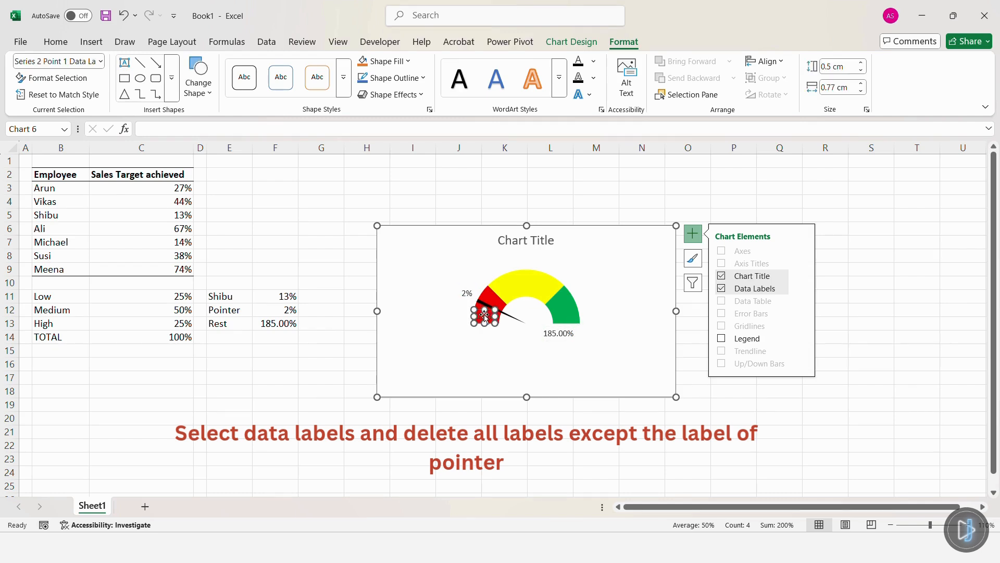
key(Delete)
double_click(547, 334)
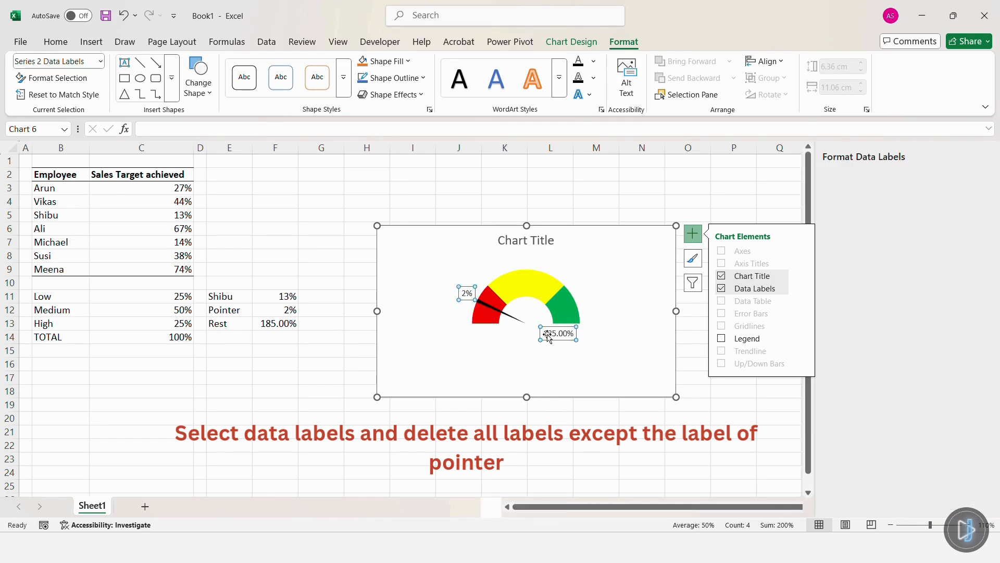
click(547, 334)
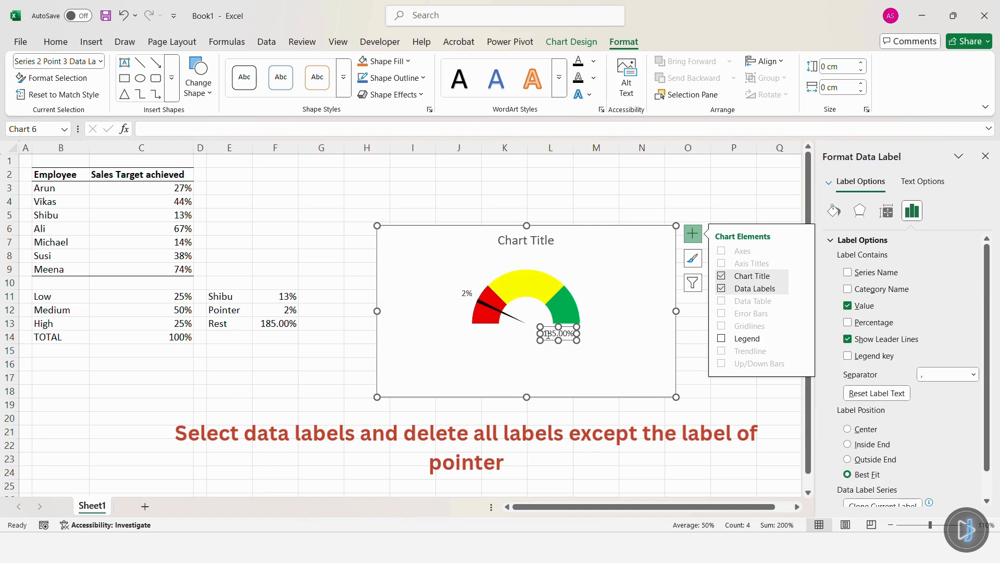
key(Delete)
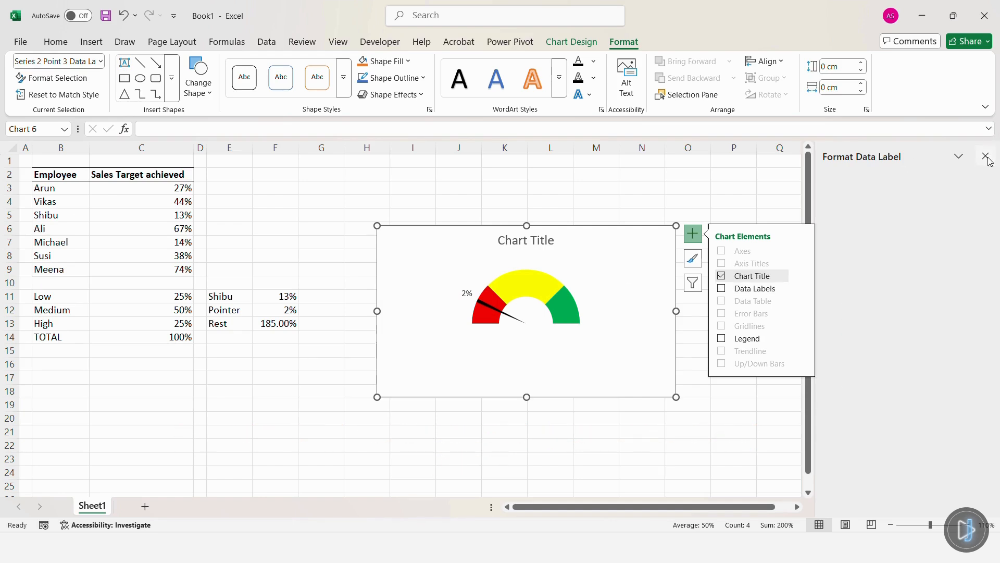
- Link the pointer's data label to cell F11 through a cell reference field, replacing its own value
click(477, 302)
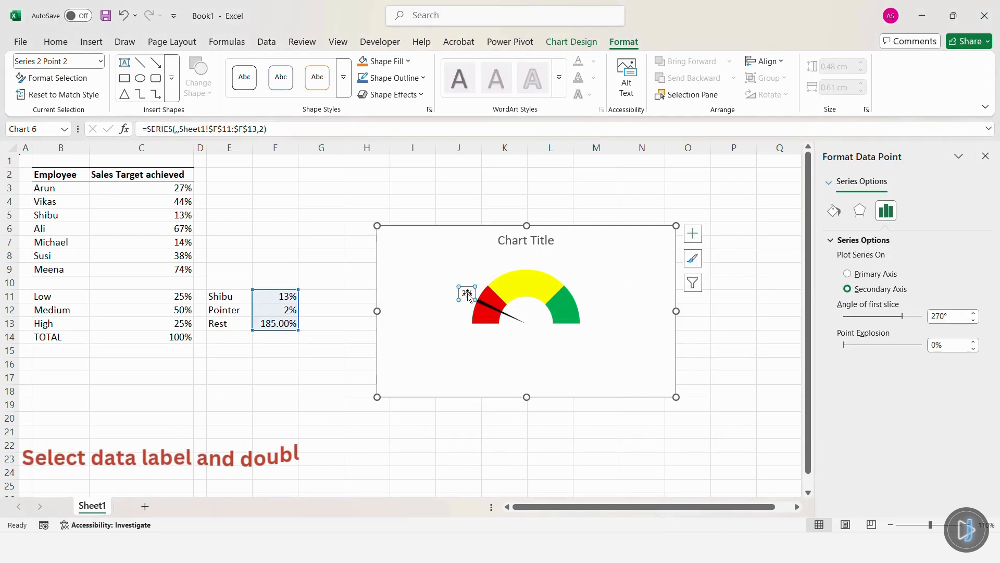
click(467, 295)
click(467, 294)
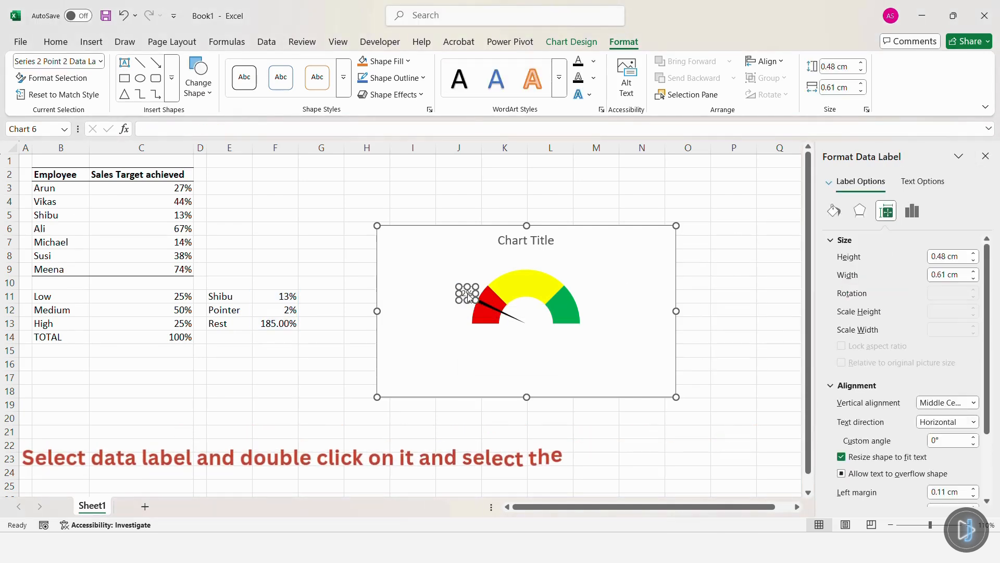
double_click(467, 294)
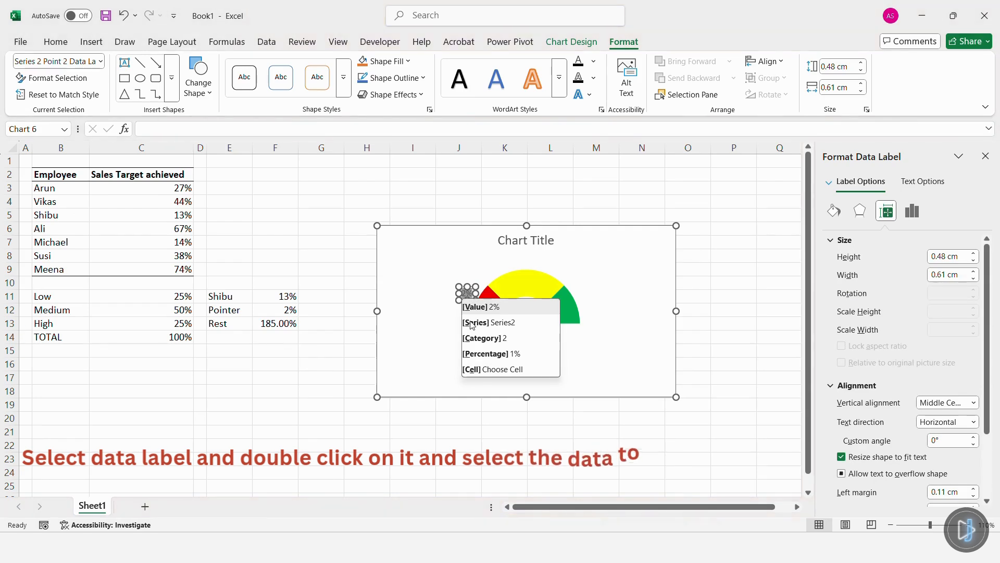
click(482, 369)
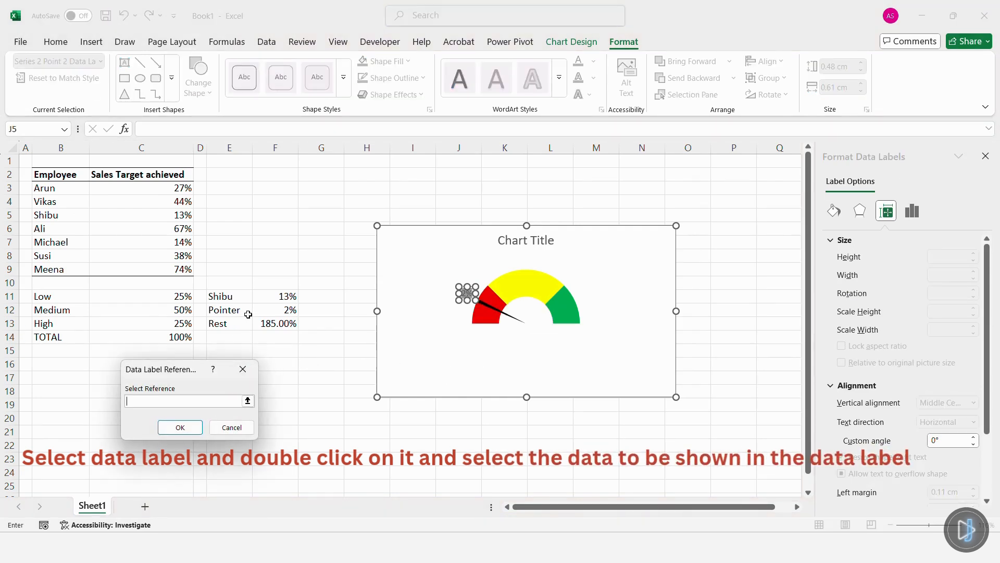
click(288, 292)
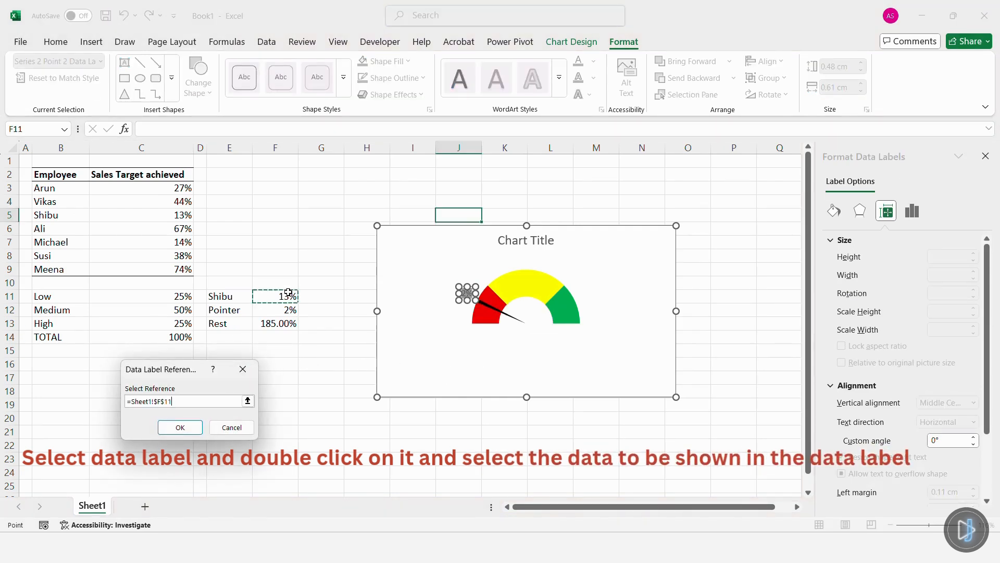
click(180, 427)
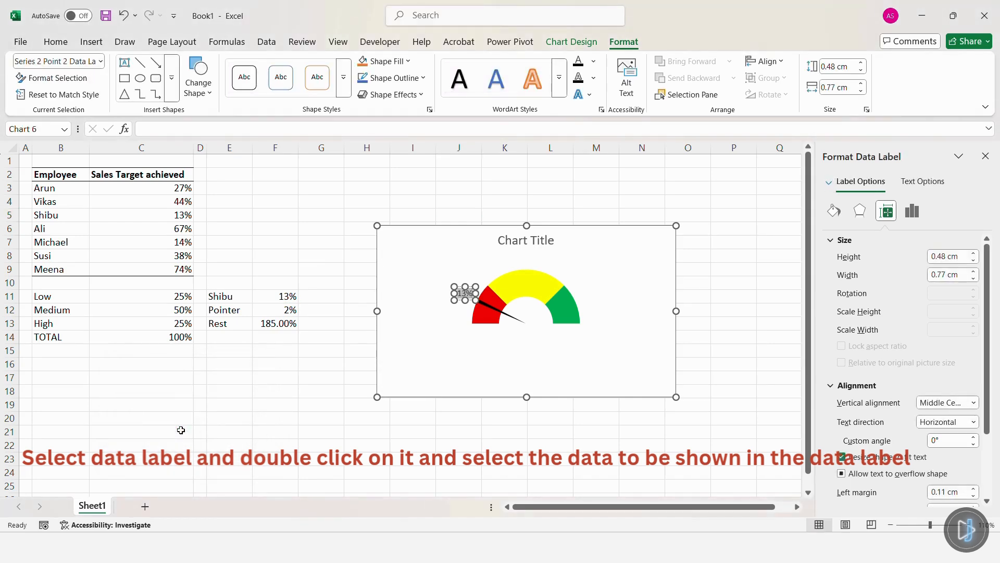
click(414, 370)
- Link the chart title to cell E11 with a formula so it shows the selected employee
click(503, 249)
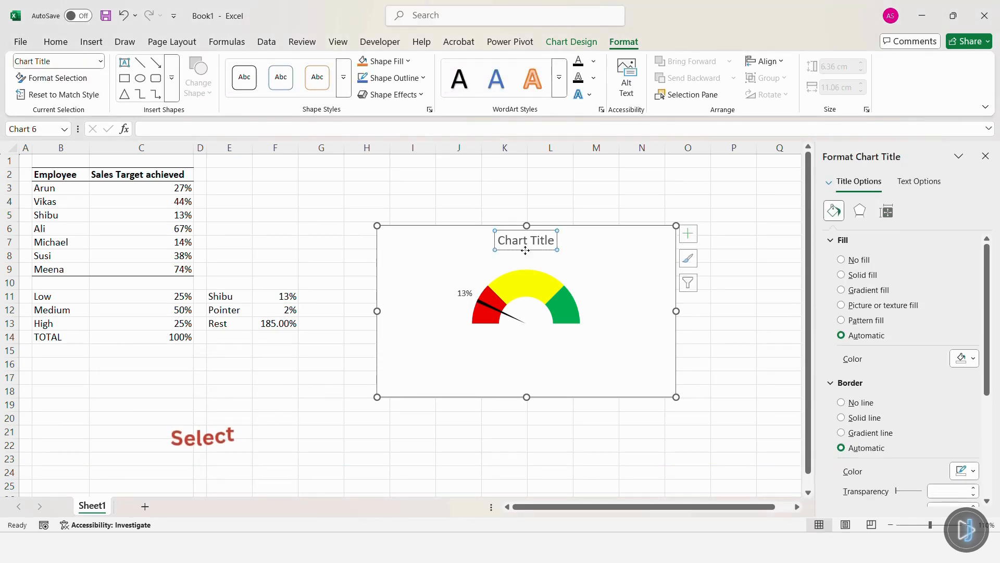
click(173, 128)
text(=)
click(233, 296)
key(Return)
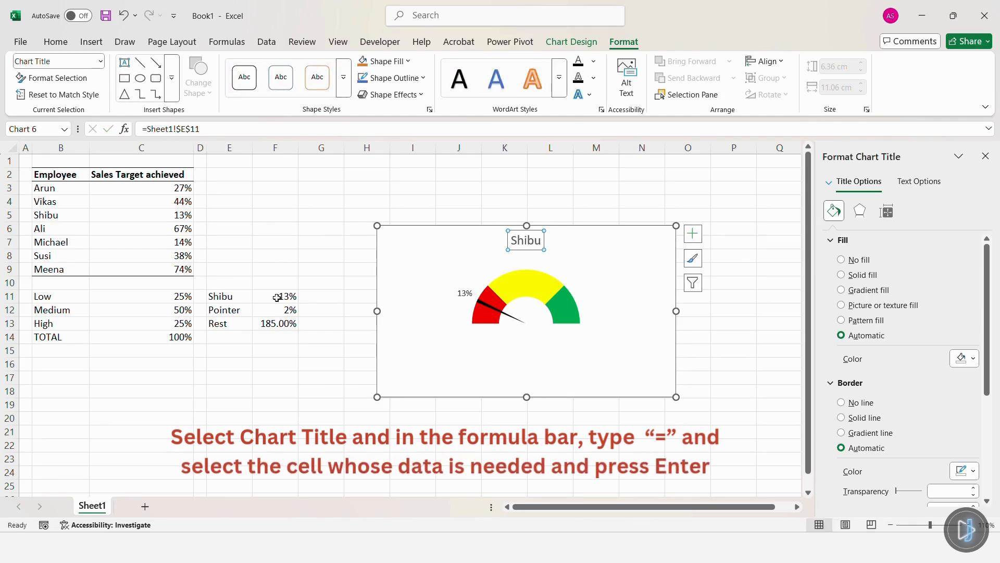
- Test the gauge by choosing the employees from rows 6, 8 and finally 9 in cell E11's dropdown list
click(237, 296)
click(258, 297)
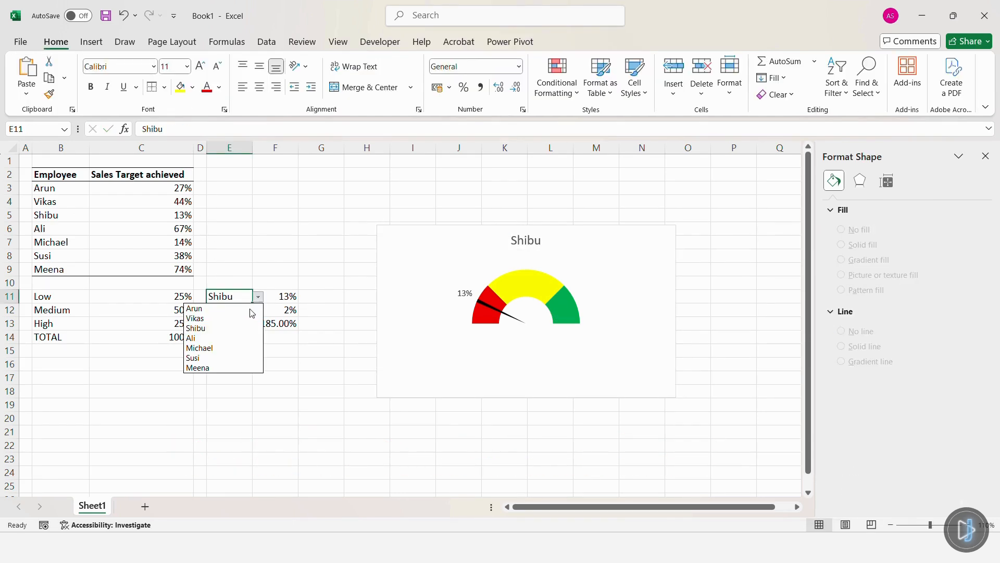
click(239, 337)
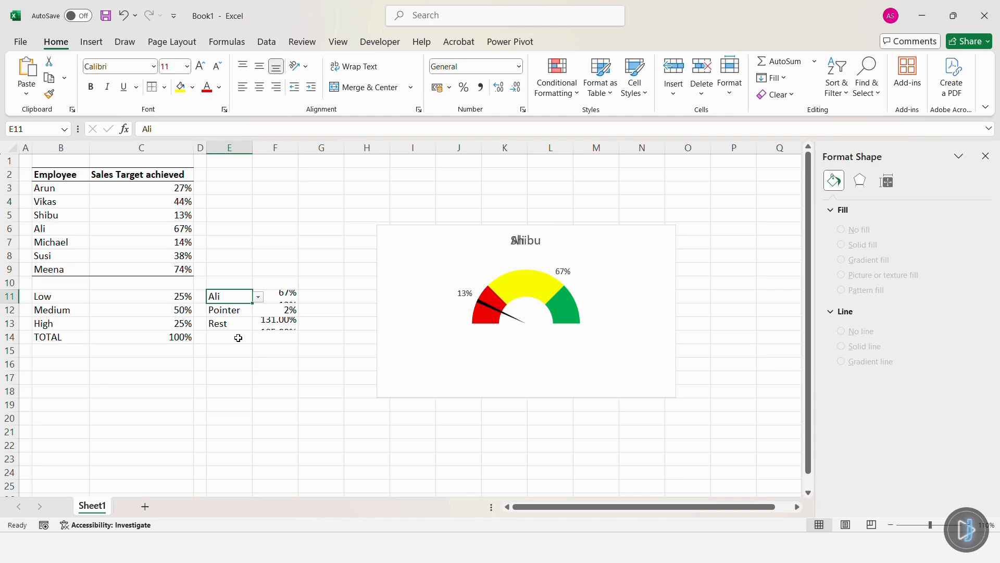
click(256, 298)
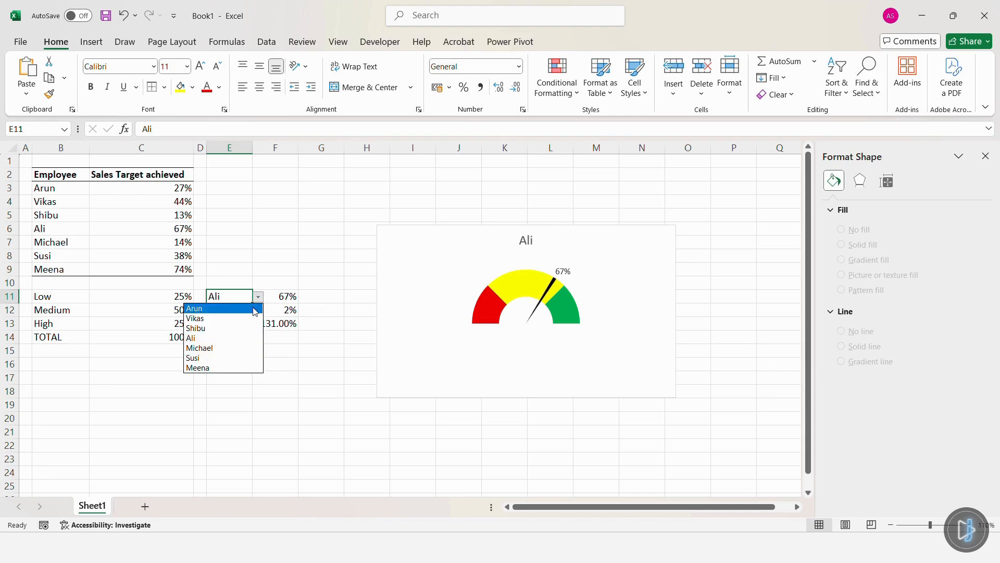
click(247, 358)
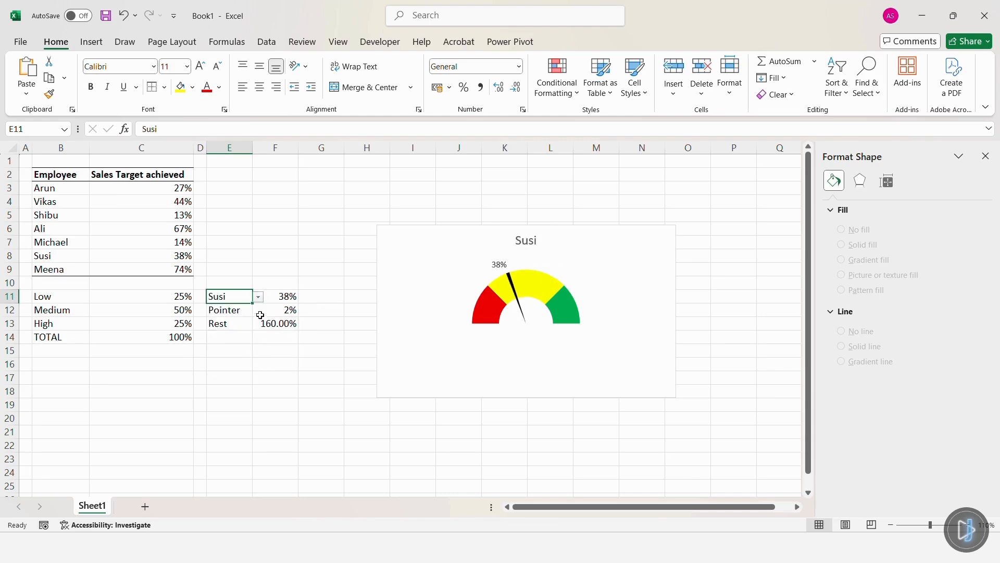
click(258, 297)
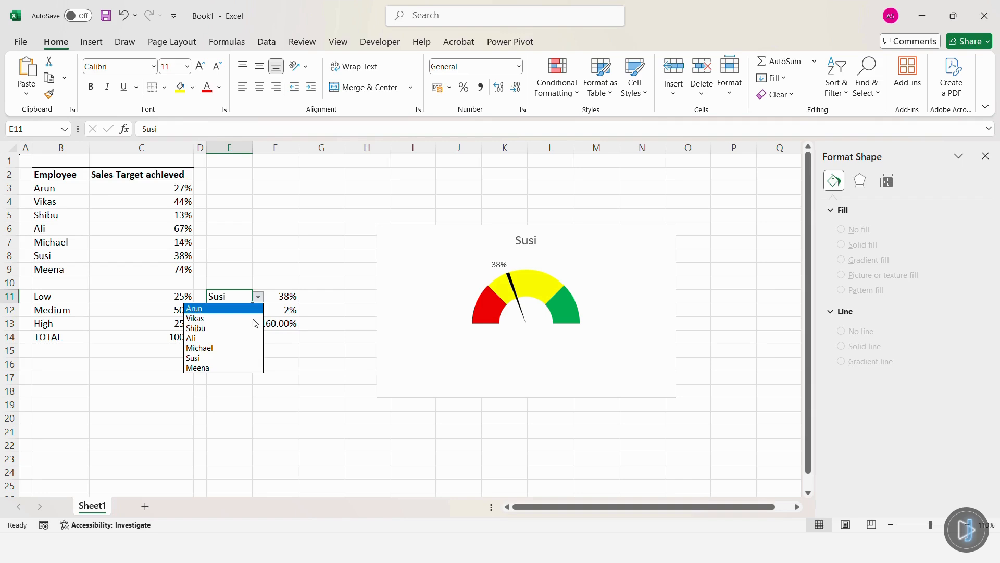
click(246, 368)
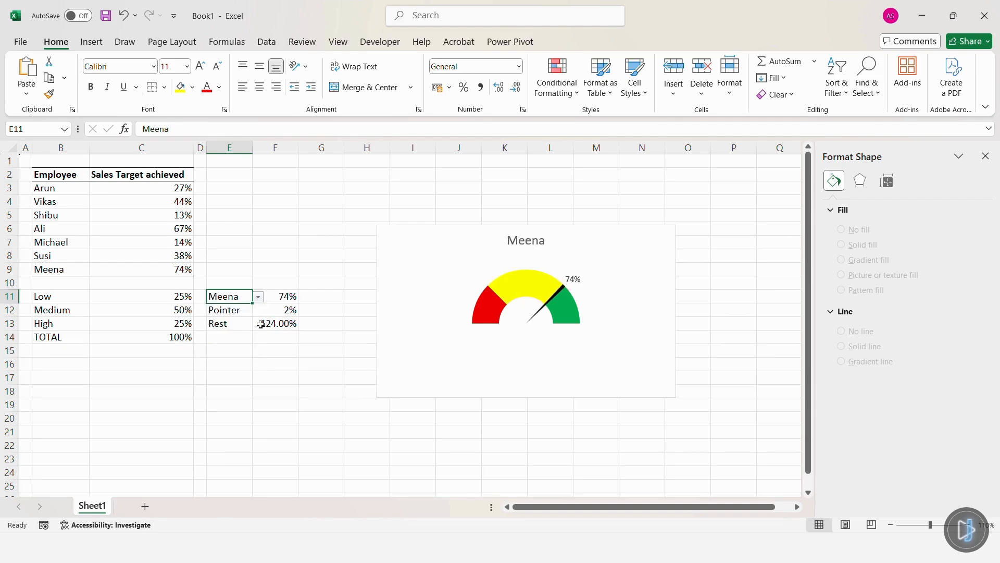